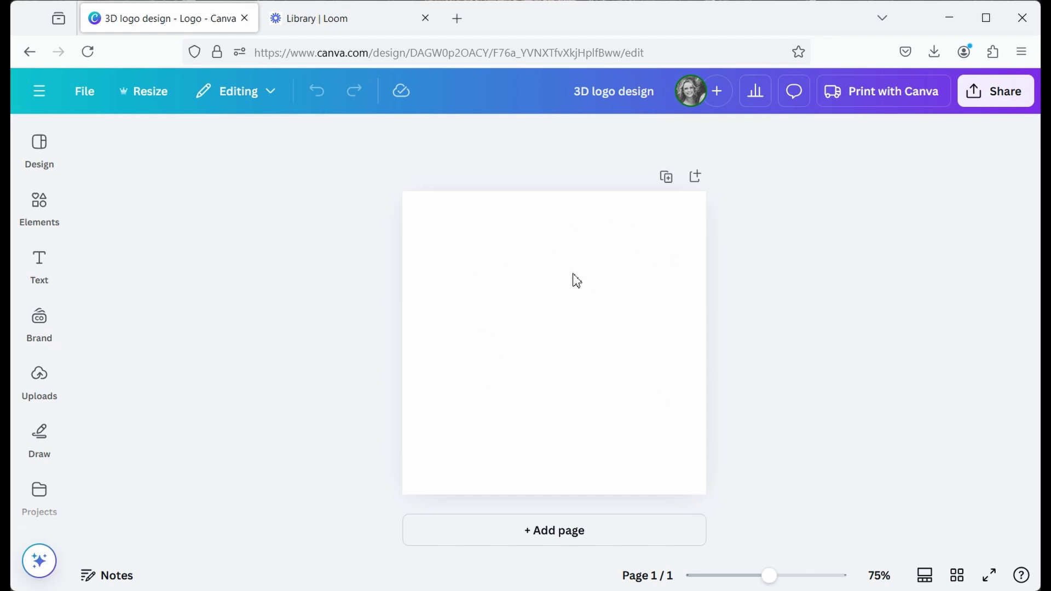
Step: Add the uploaded blue thumbs-up image from Uploads to the page
click(39, 262)
click(39, 337)
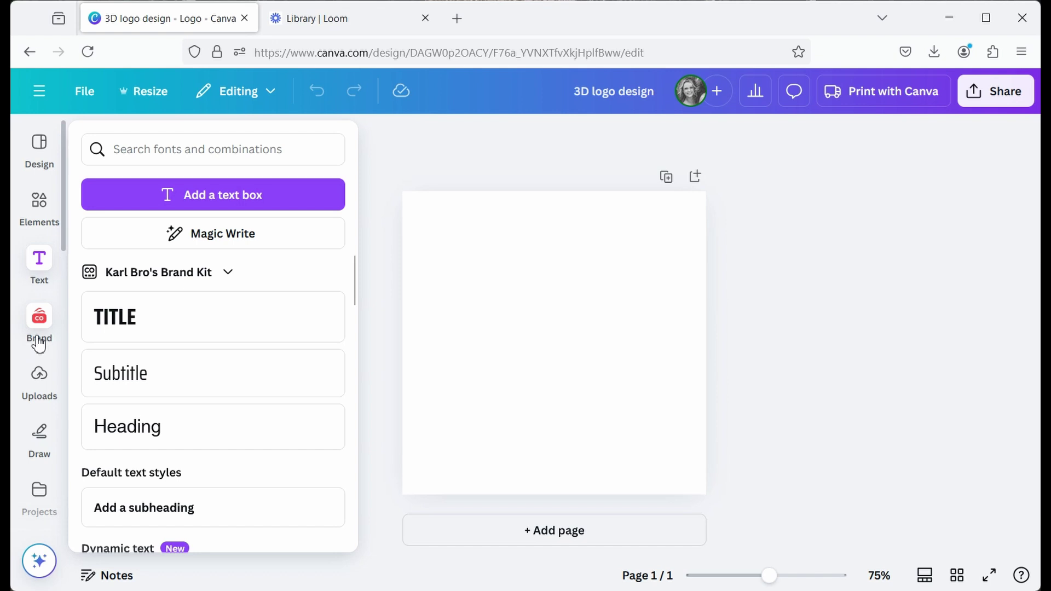
click(36, 376)
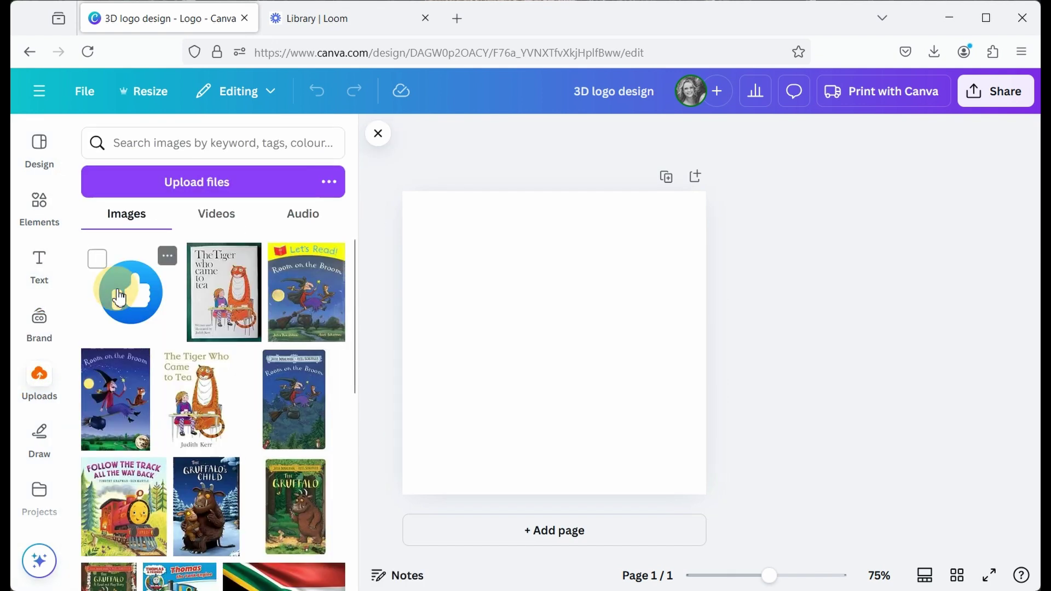
click(130, 292)
click(377, 134)
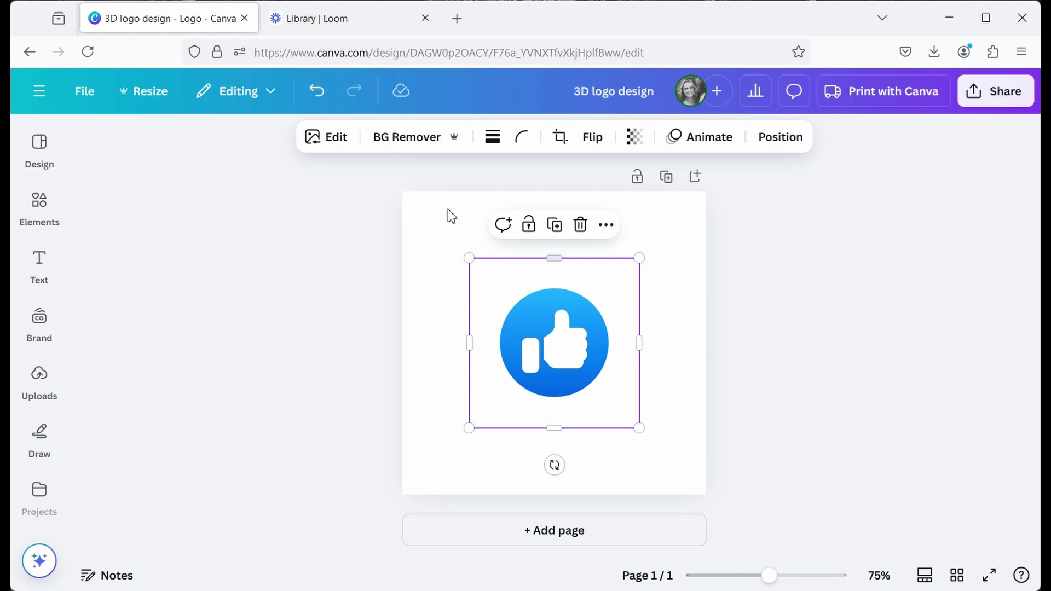
Step: Remove the thumbs-up image's background with BG Remover
click(406, 137)
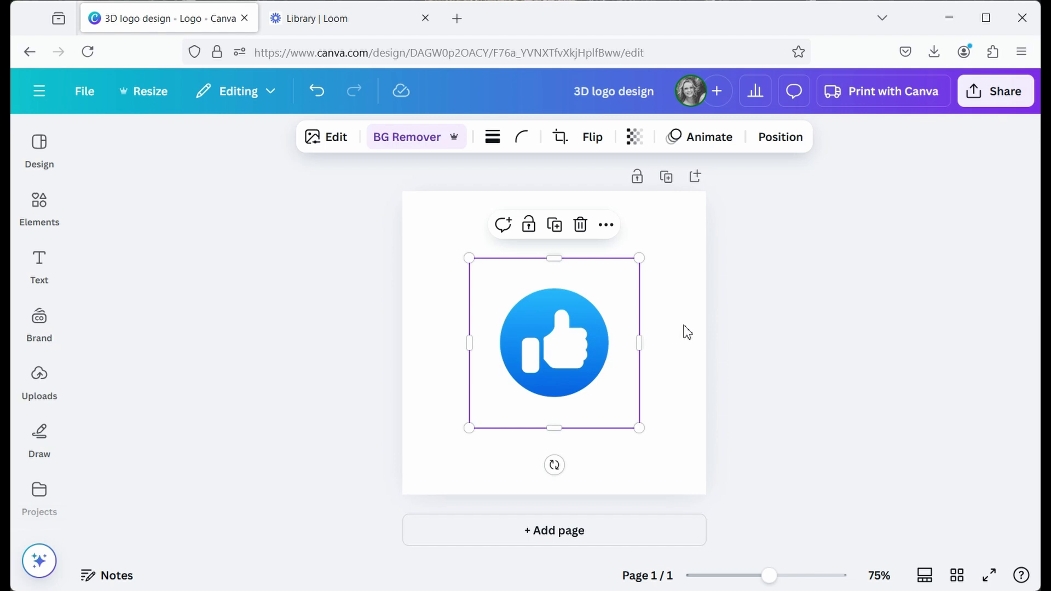
click(341, 293)
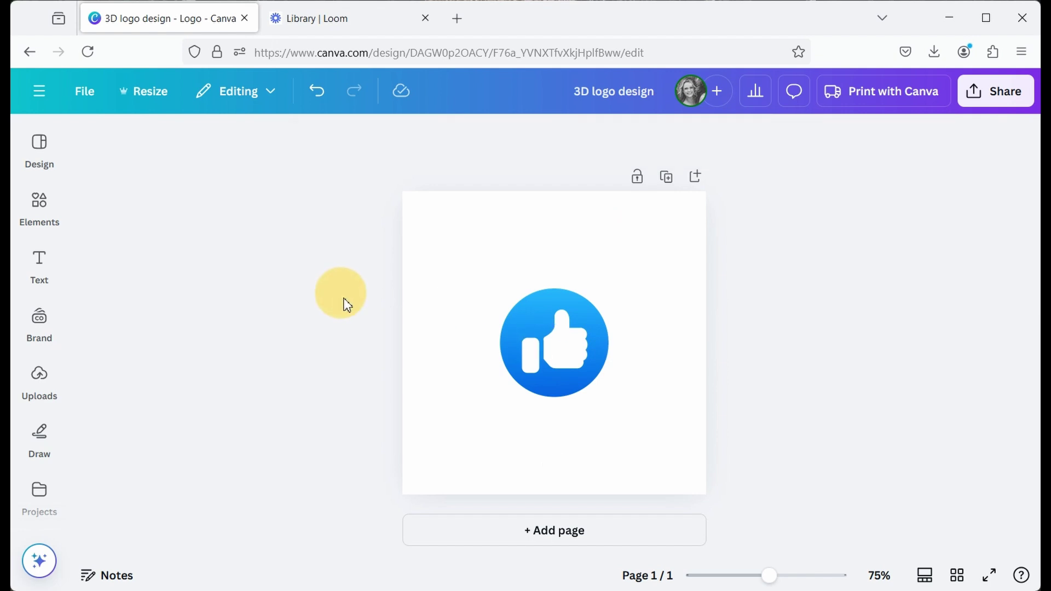
click(523, 358)
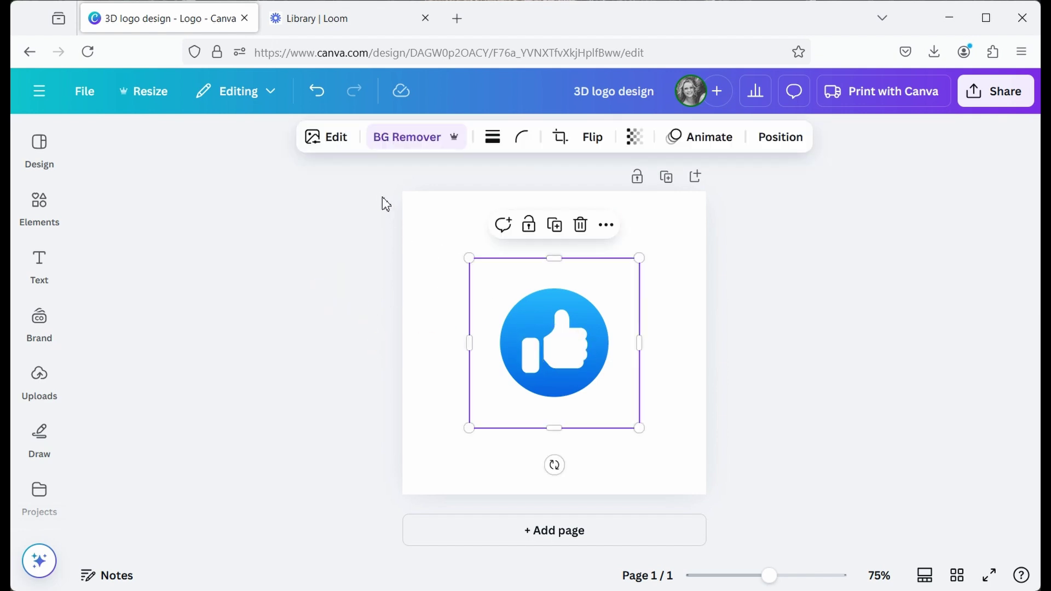
Step: Duplicate the thumbs-up and give the copy a custom duotone with a mid-grey shadow colour
click(554, 224)
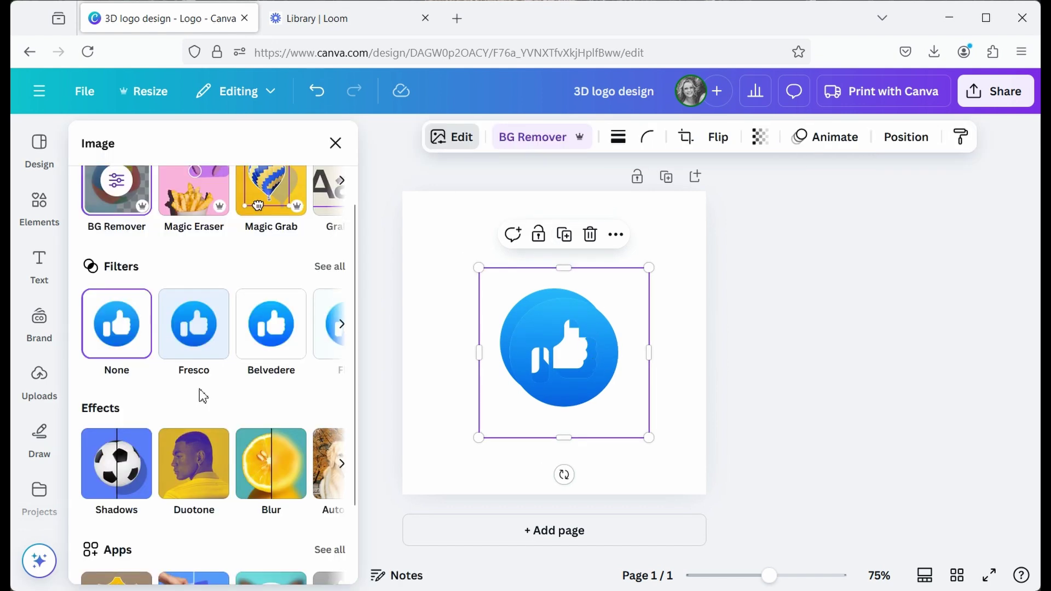
click(198, 466)
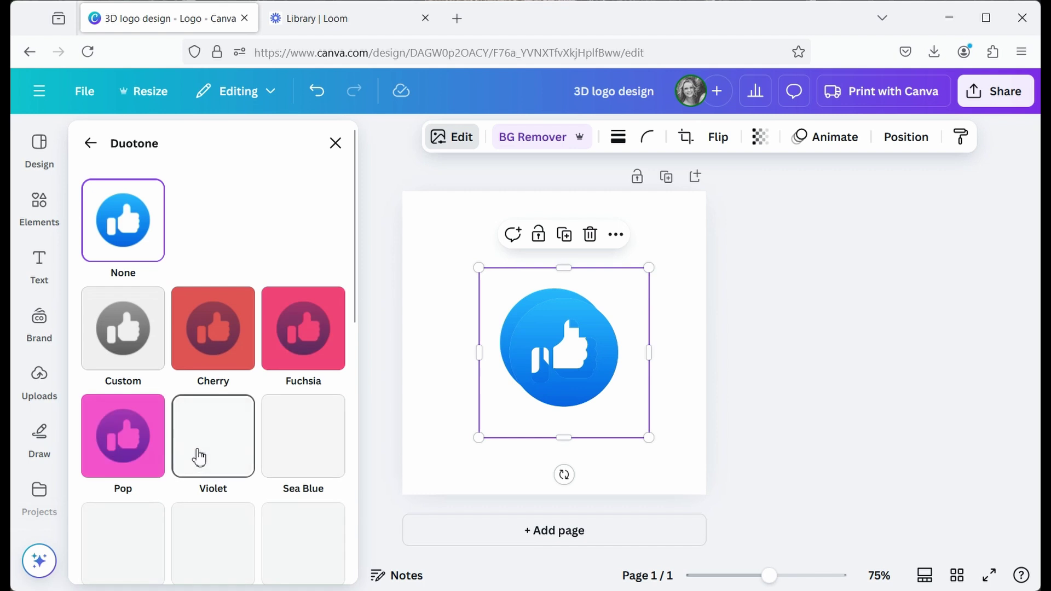
click(133, 330)
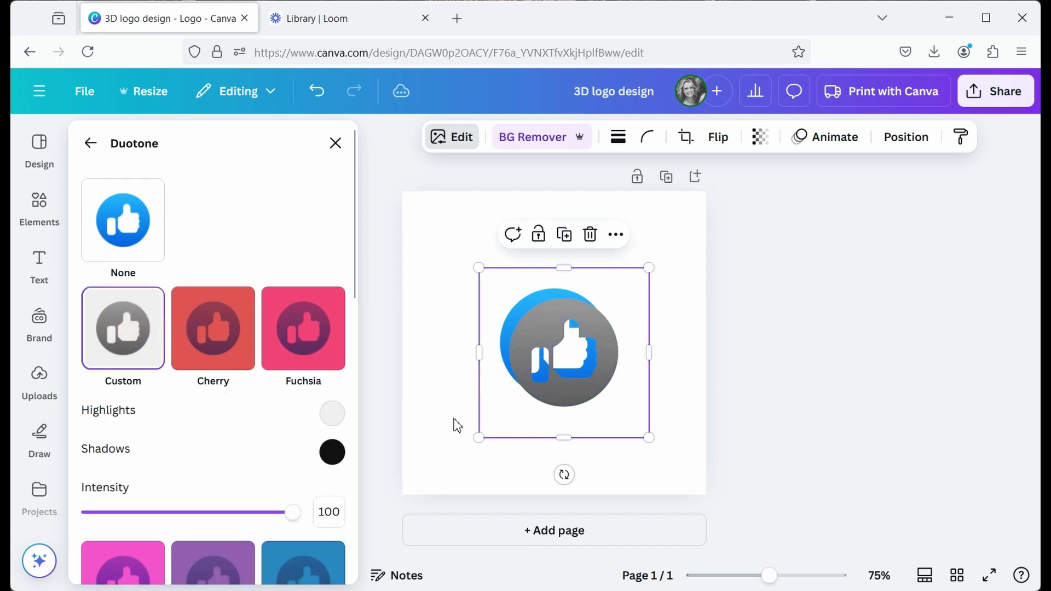
click(332, 453)
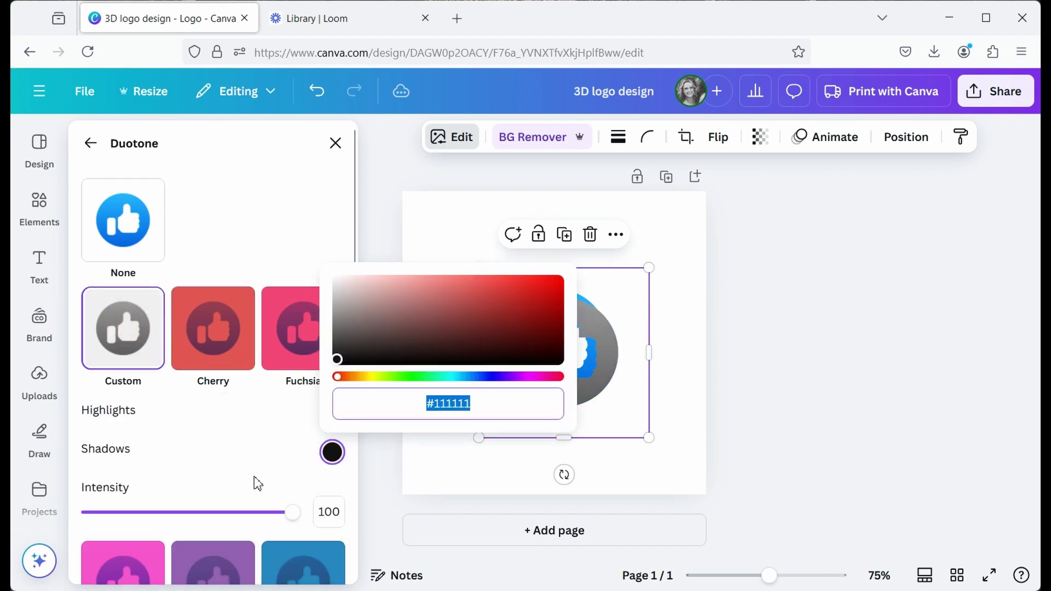
drag(336, 360, 342, 329)
click(293, 417)
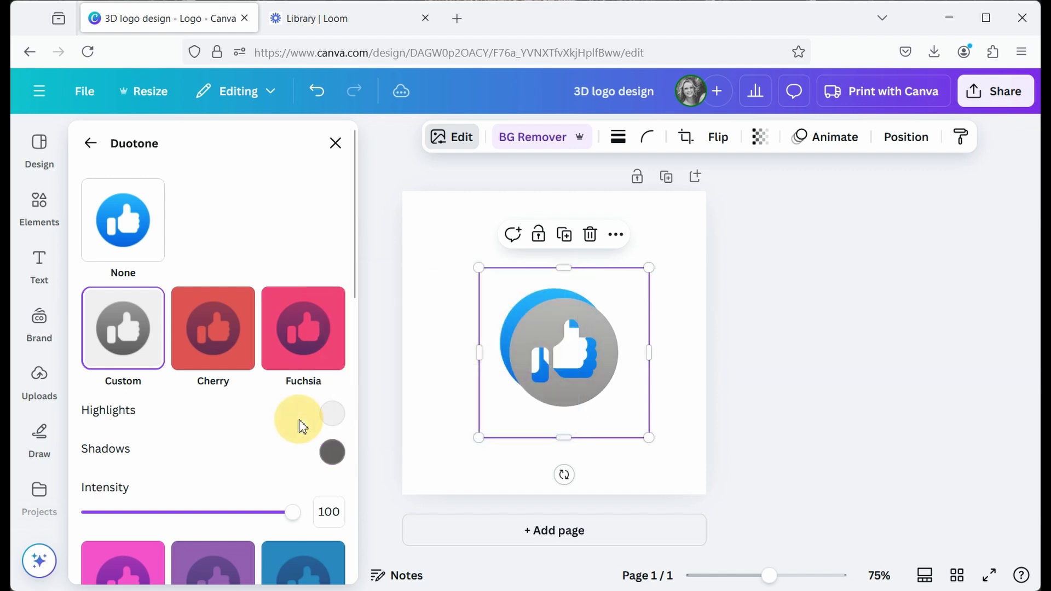
Step: Set the duotone highlights to white #FFFFFF and shift the grey copy up-left
click(332, 414)
drag(337, 252, 325, 226)
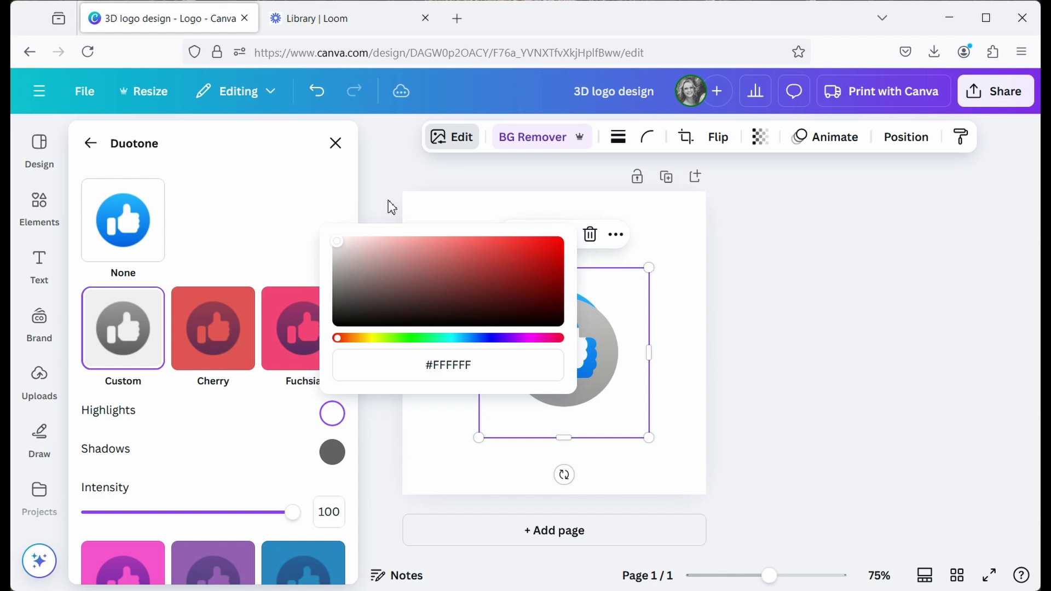
key(Escape)
scroll(536, 347, up, 5)
drag(544, 330, 351, 285)
Step: Duplicate the grey thumbs-up and move the new copy up and right
scroll(379, 294, down, 2)
click(376, 171)
drag(452, 298, 542, 214)
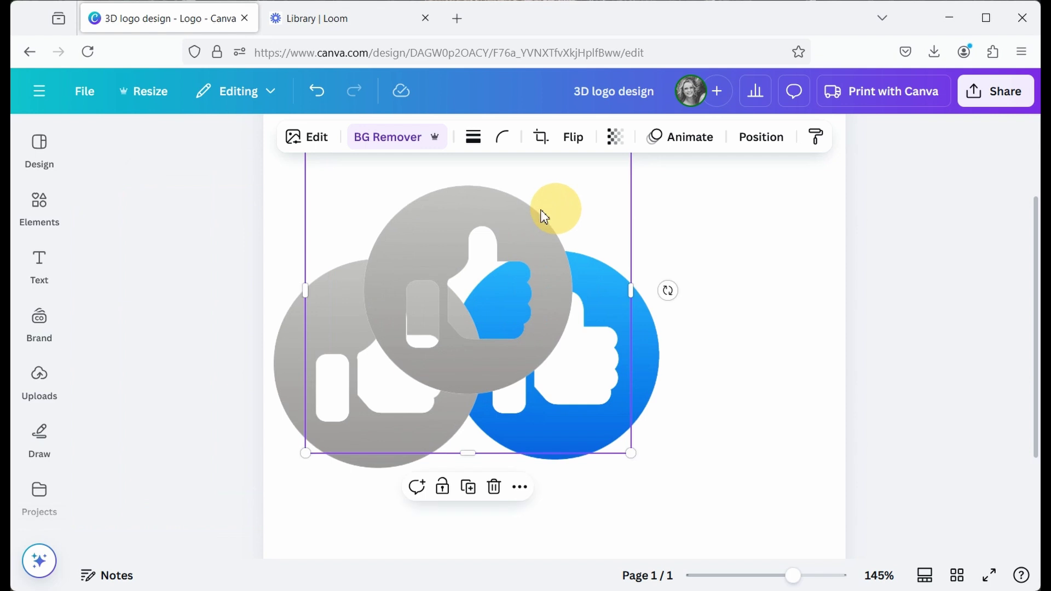
Step: Darken the top copy with Brightness -100 and Contrast 100
click(320, 137)
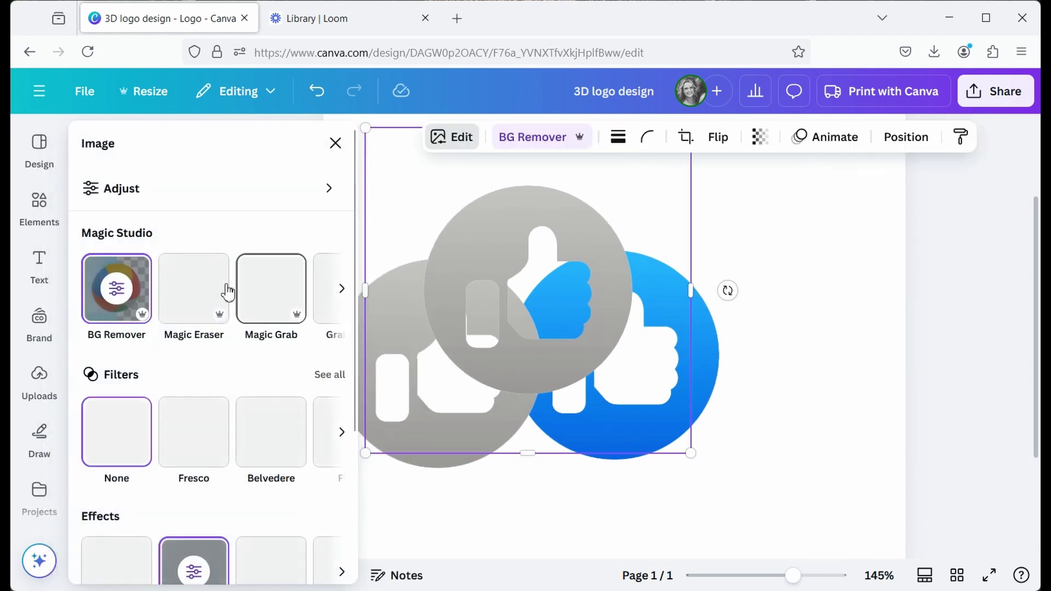
click(124, 191)
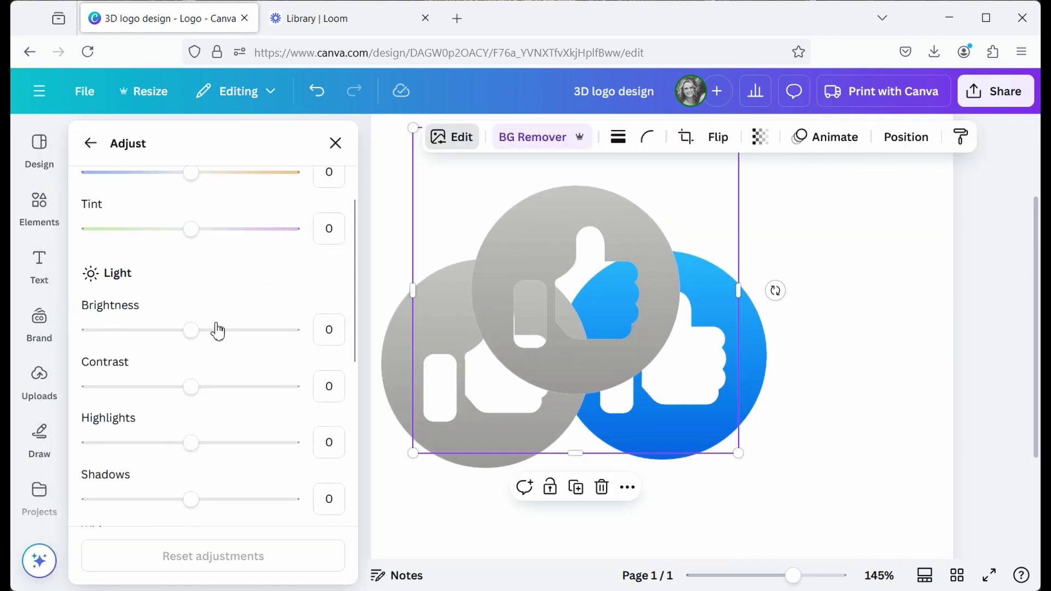
scroll(216, 328, down, 3)
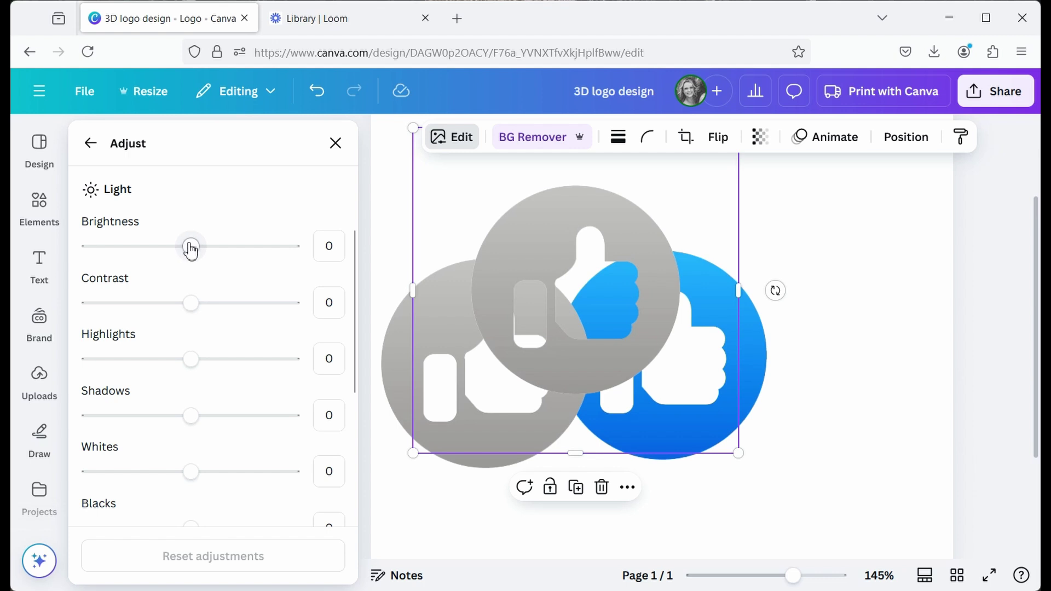
drag(191, 247, 45, 247)
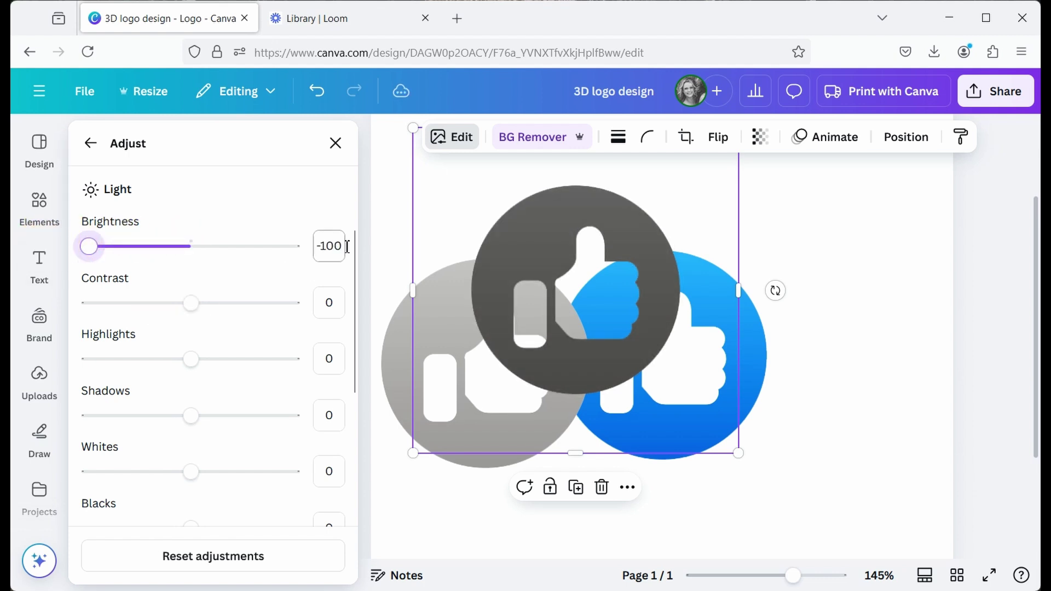
drag(192, 305, 363, 327)
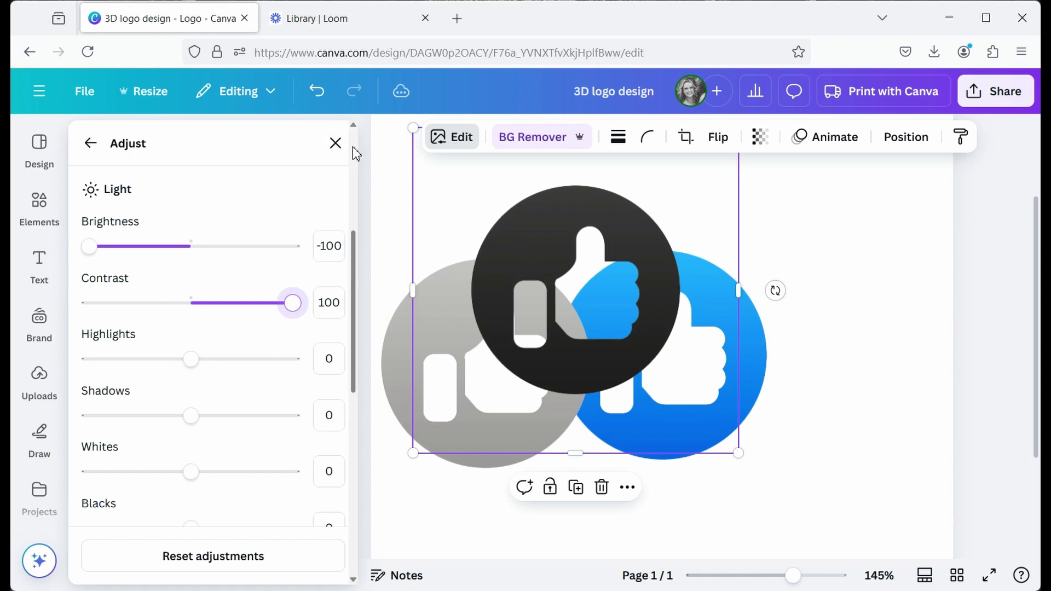
click(335, 145)
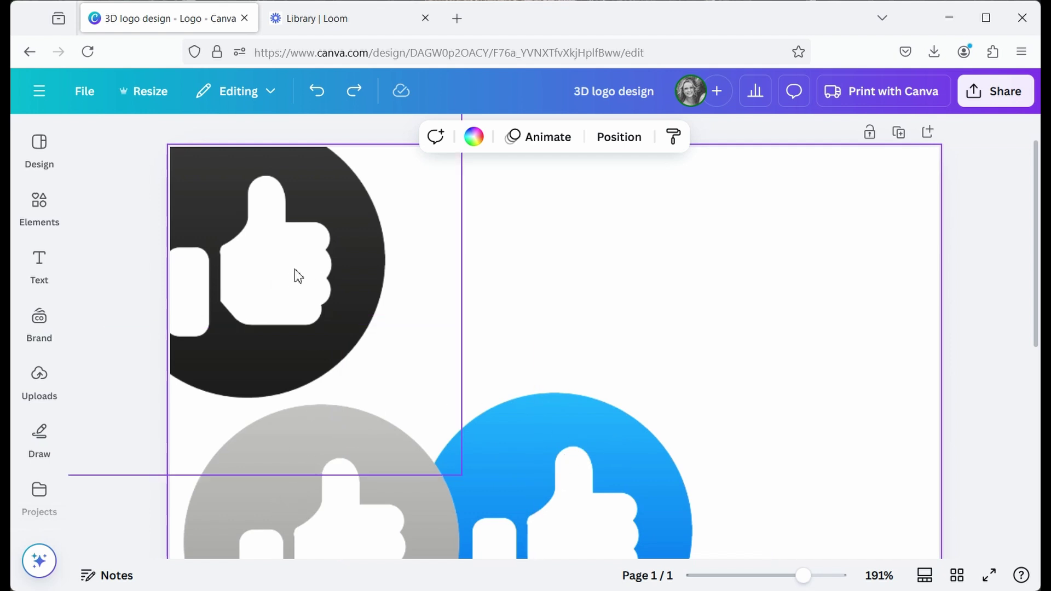
Step: Centre the blue thumbs-up on the page and lay the grey copy squarely over it
scroll(550, 305, down, 2)
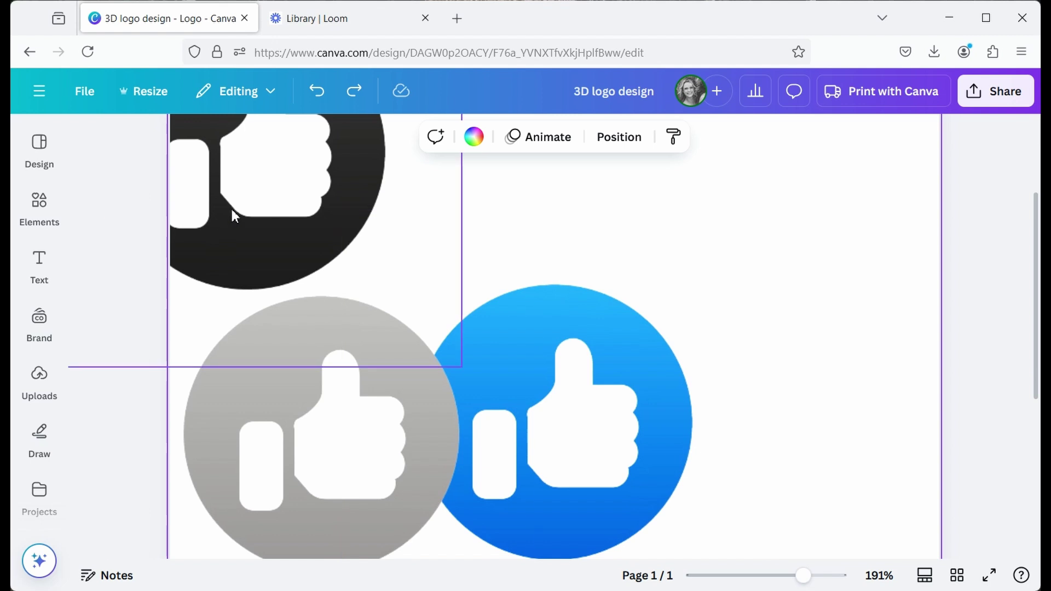
scroll(598, 402, down, 1)
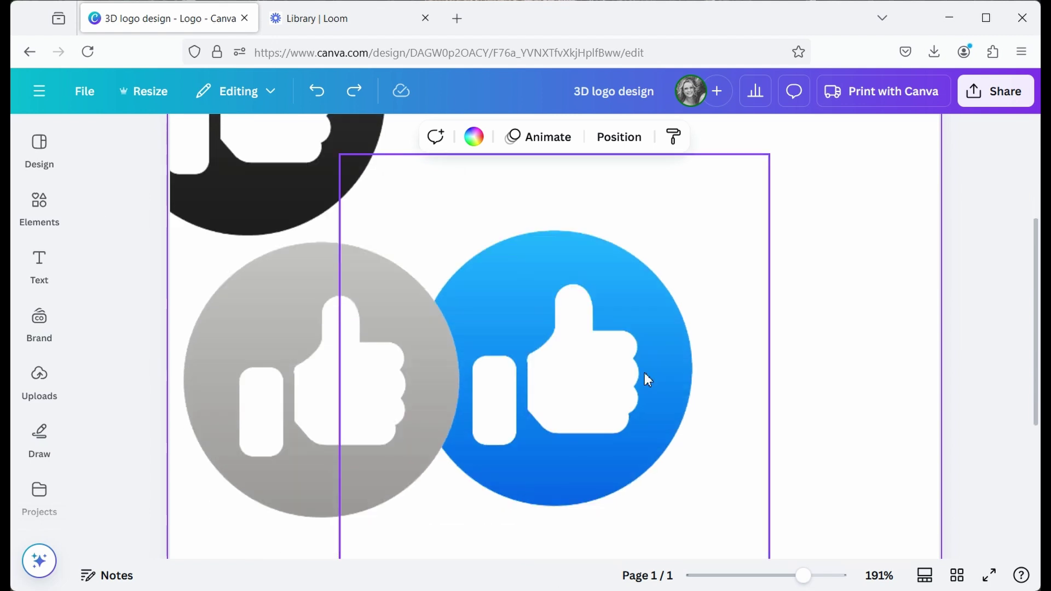
click(603, 305)
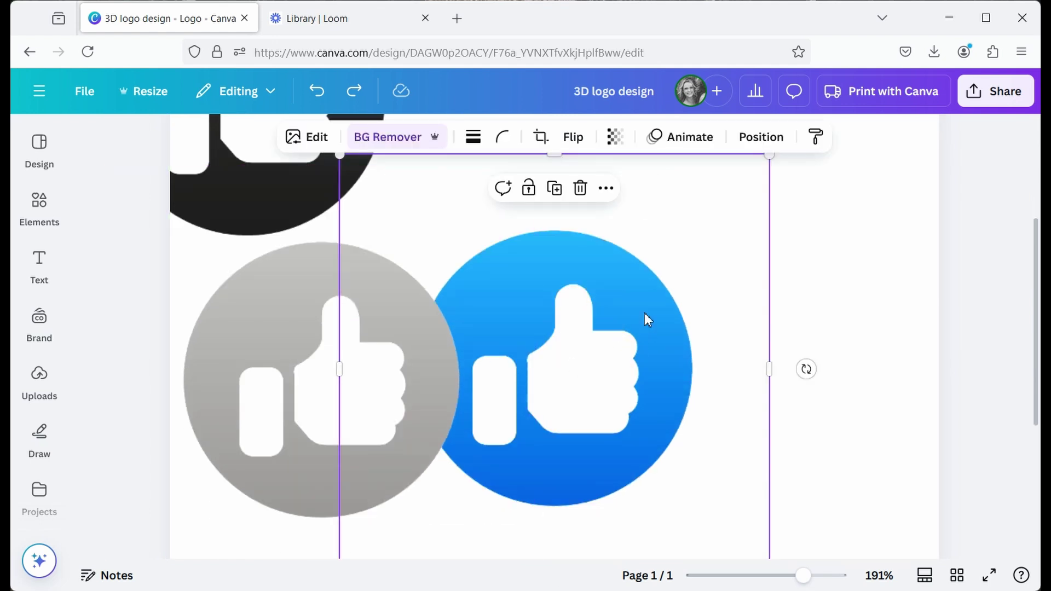
mouse_move(622, 317)
mouse_down()
mouse_move(634, 270)
mouse_move(622, 319)
mouse_move(615, 307)
mouse_up()
click(285, 356)
drag(295, 473, 535, 464)
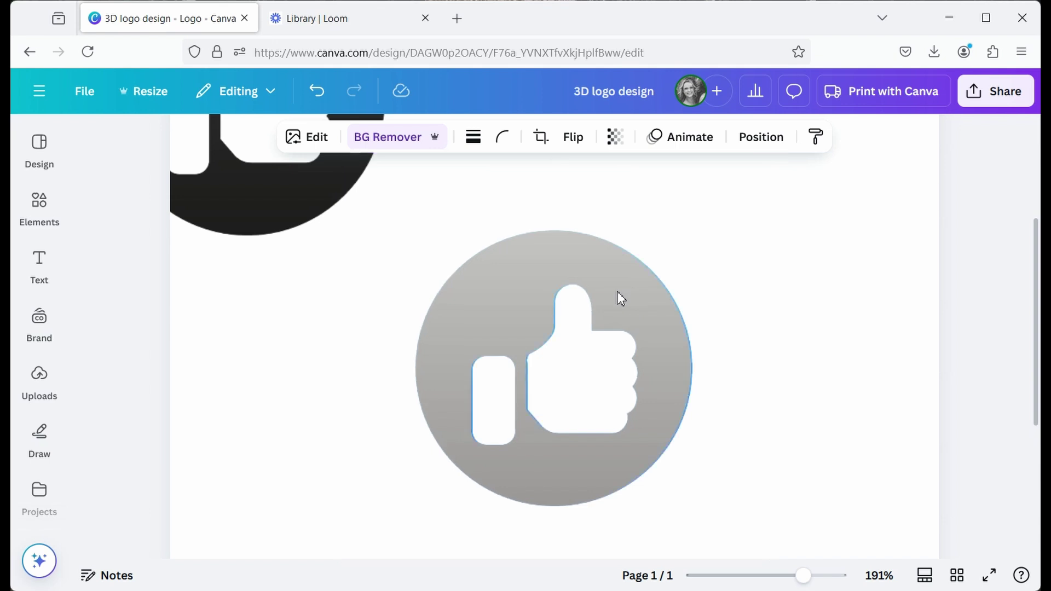
Step: Send the grey copy behind the blue logo and move the black copy onto it
click(757, 143)
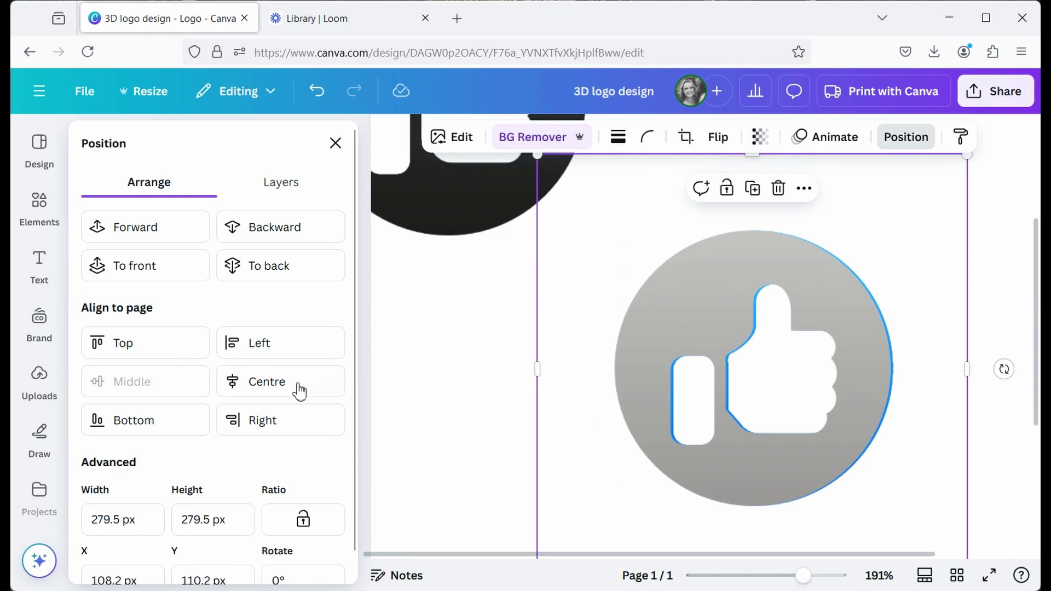
click(278, 228)
click(434, 182)
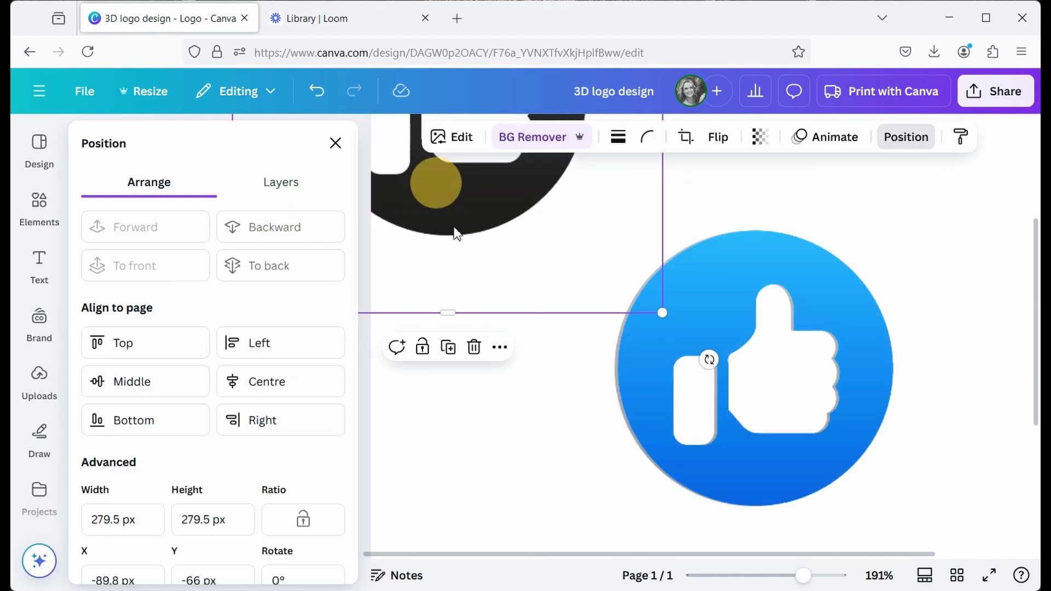
drag(435, 192, 748, 463)
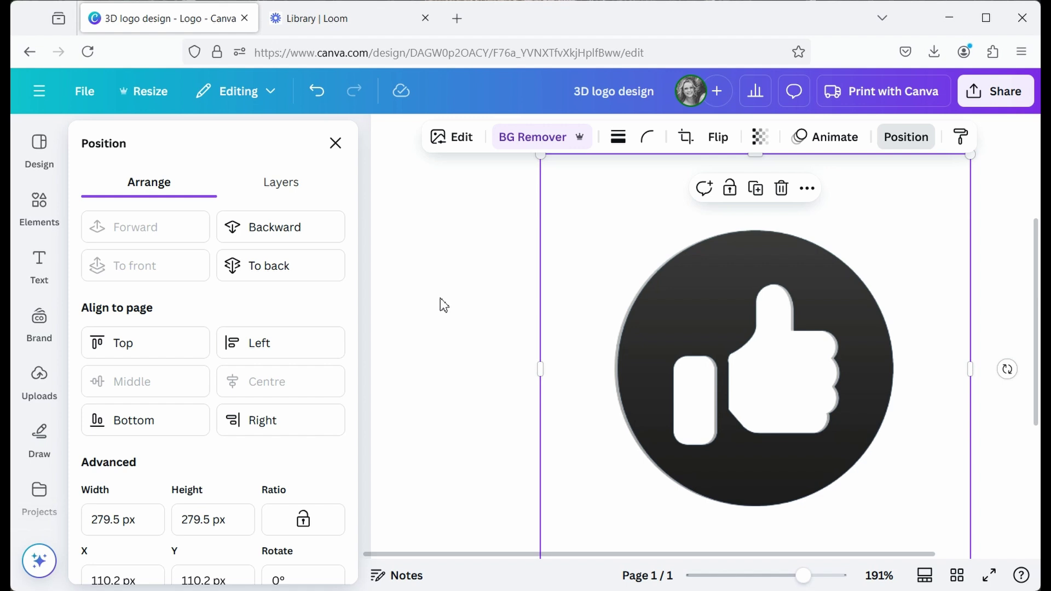
Step: Nudge the black copy down slightly and send it behind the blue logo
key(Down)
key(Down)
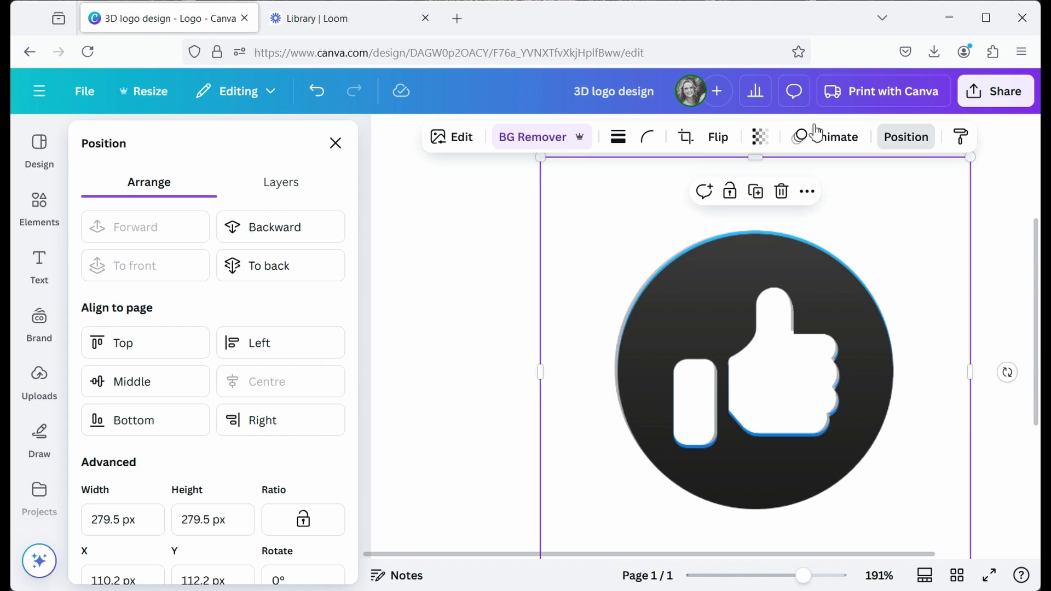
click(289, 229)
click(442, 314)
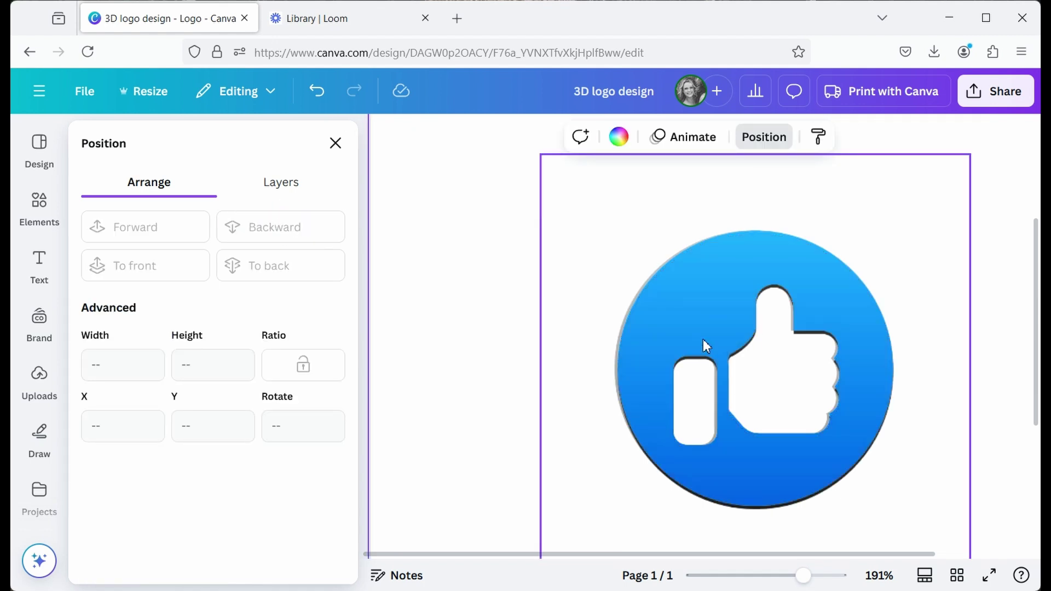
drag(803, 575, 793, 576)
click(760, 375)
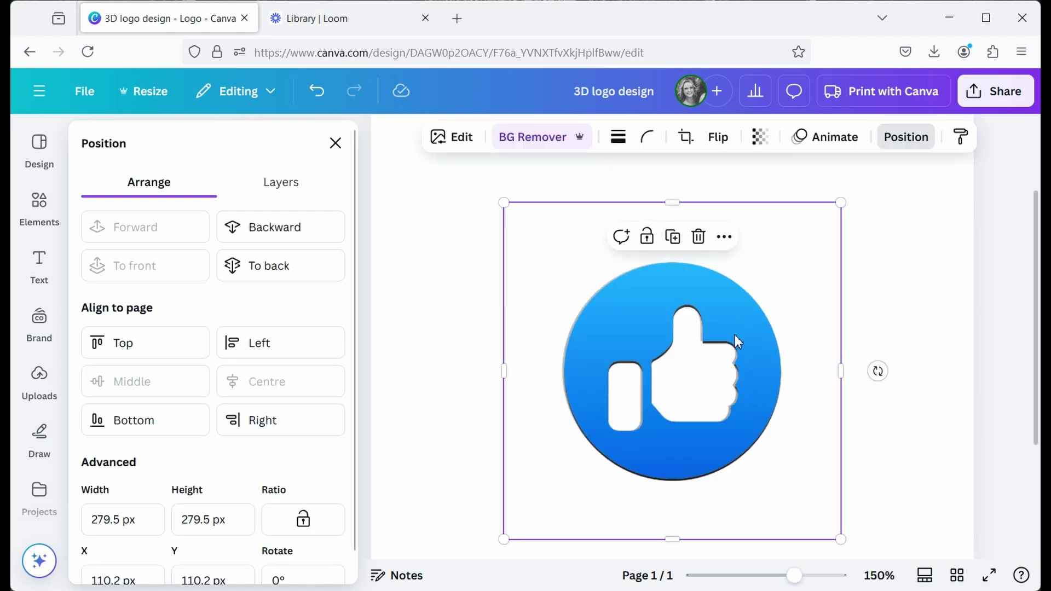
Step: Move the blue logo off the page and group the black and grey layers
drag(579, 404, 923, 185)
click(875, 364)
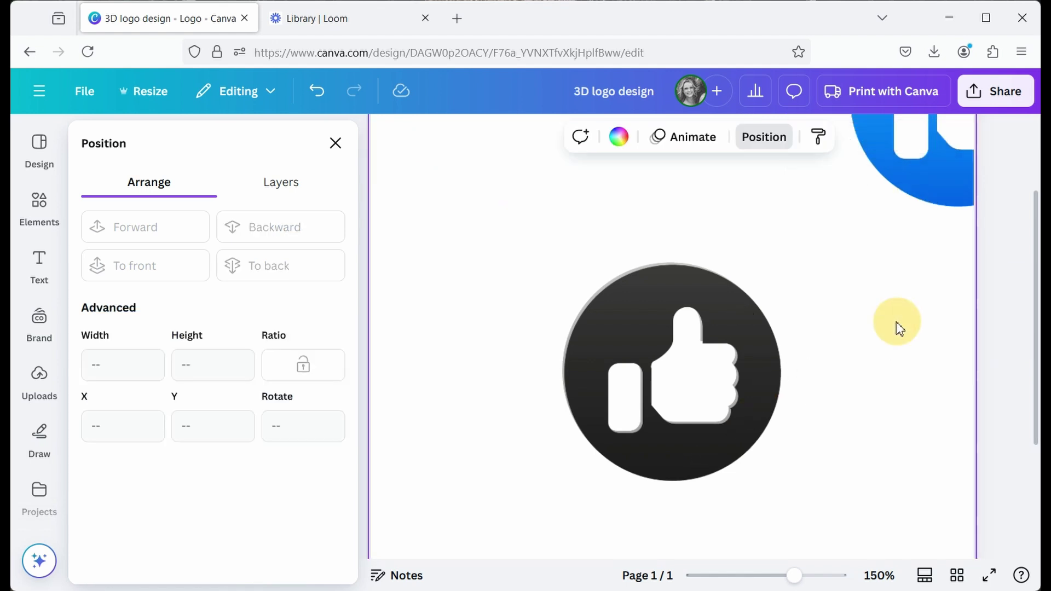
drag(876, 321, 739, 420)
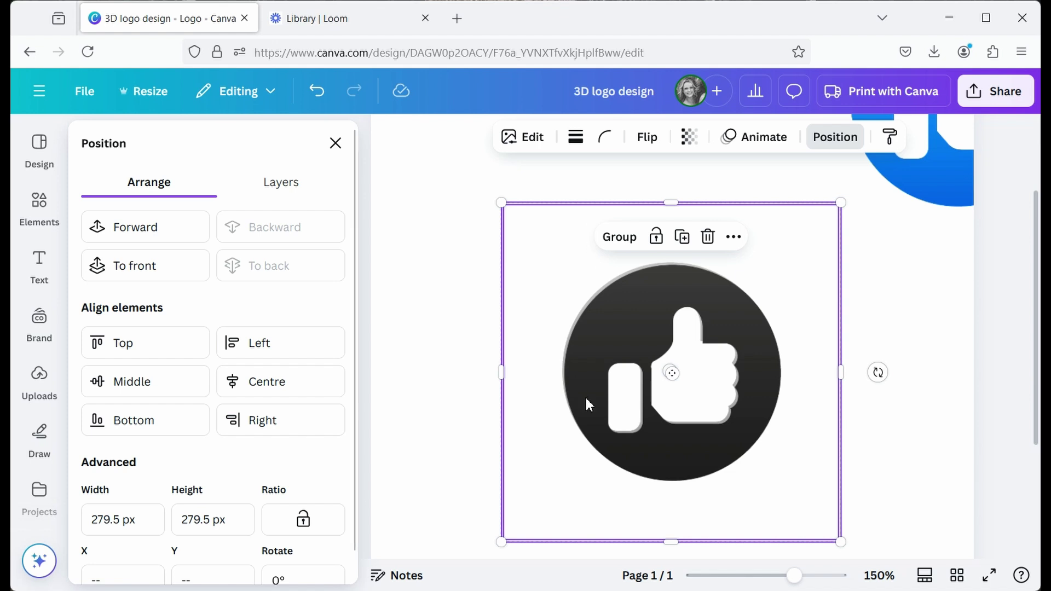
click(619, 237)
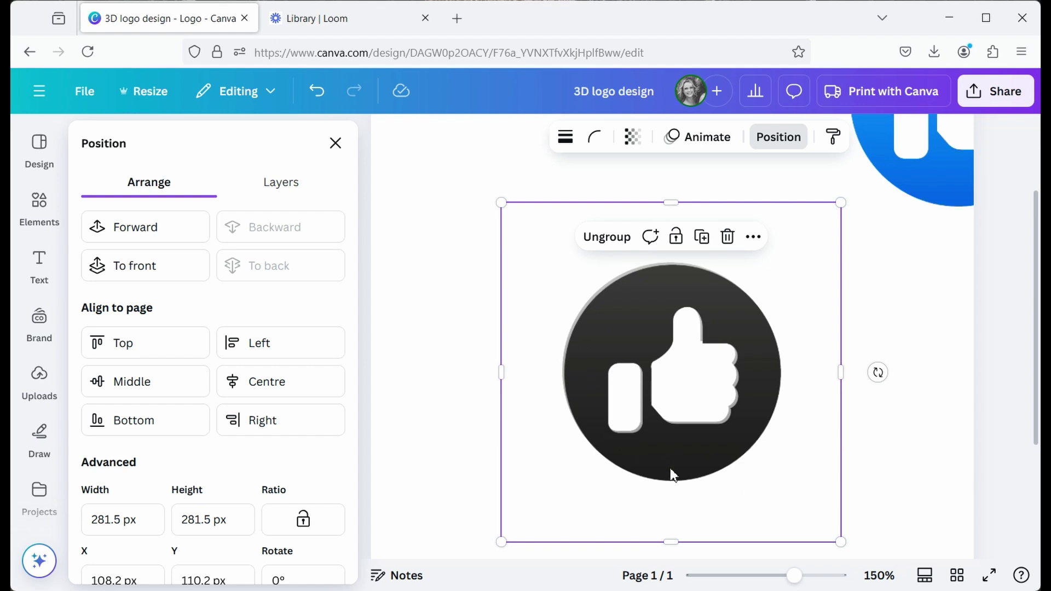
Step: Duplicate the group, place it back on the original, and nudge it up and right
click(702, 239)
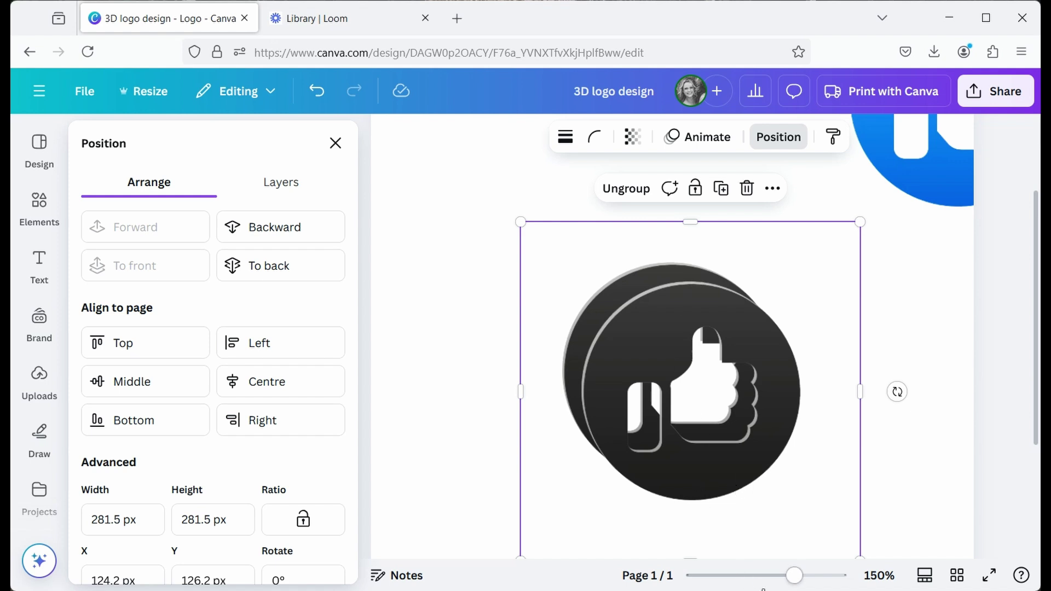
drag(793, 576, 812, 576)
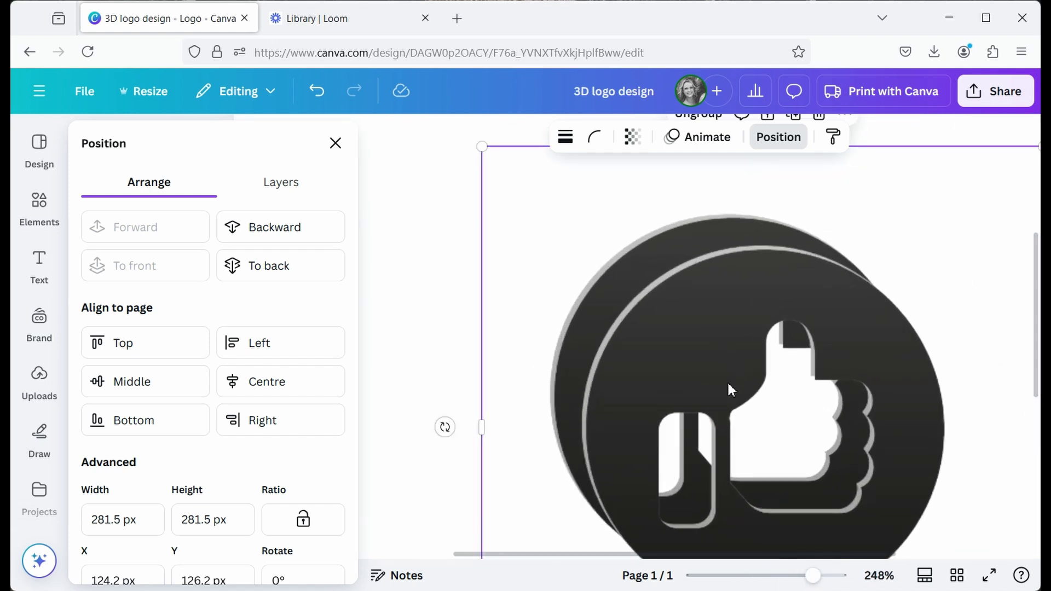
drag(728, 385, 702, 352)
click(336, 143)
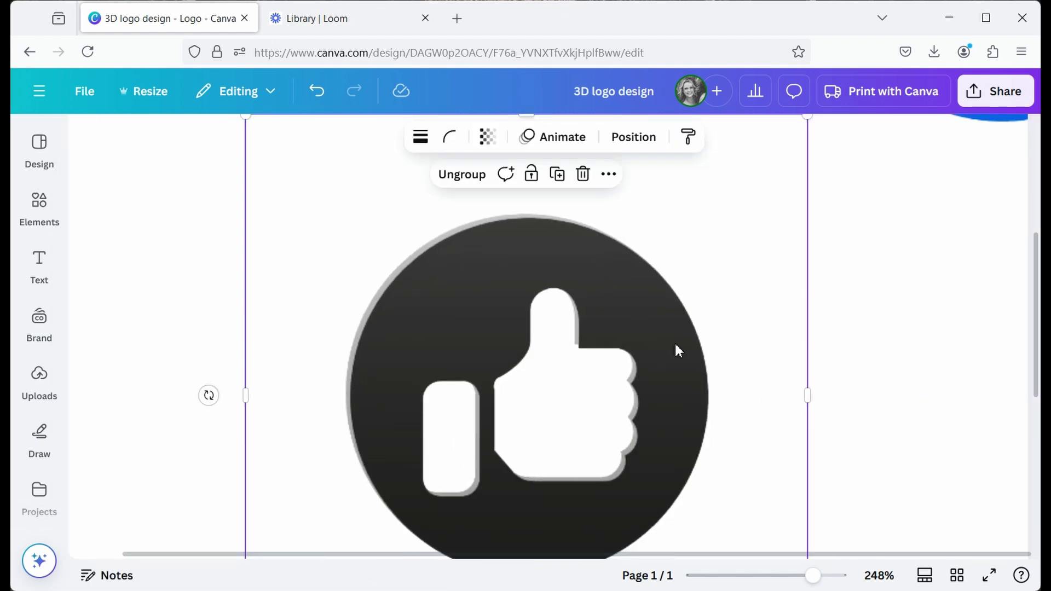
click(614, 391)
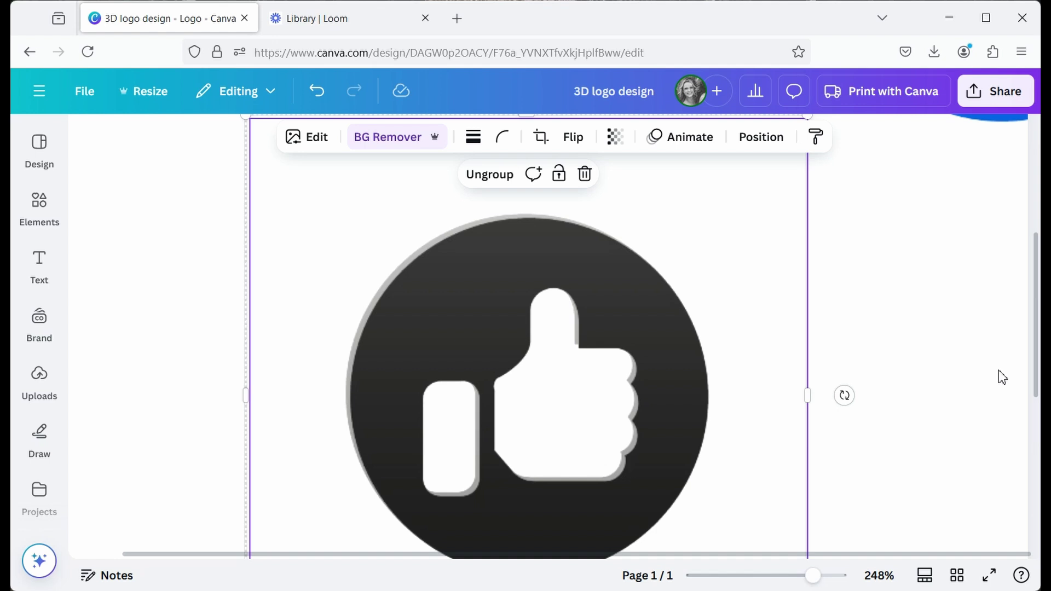
key(Up)
key(Right)
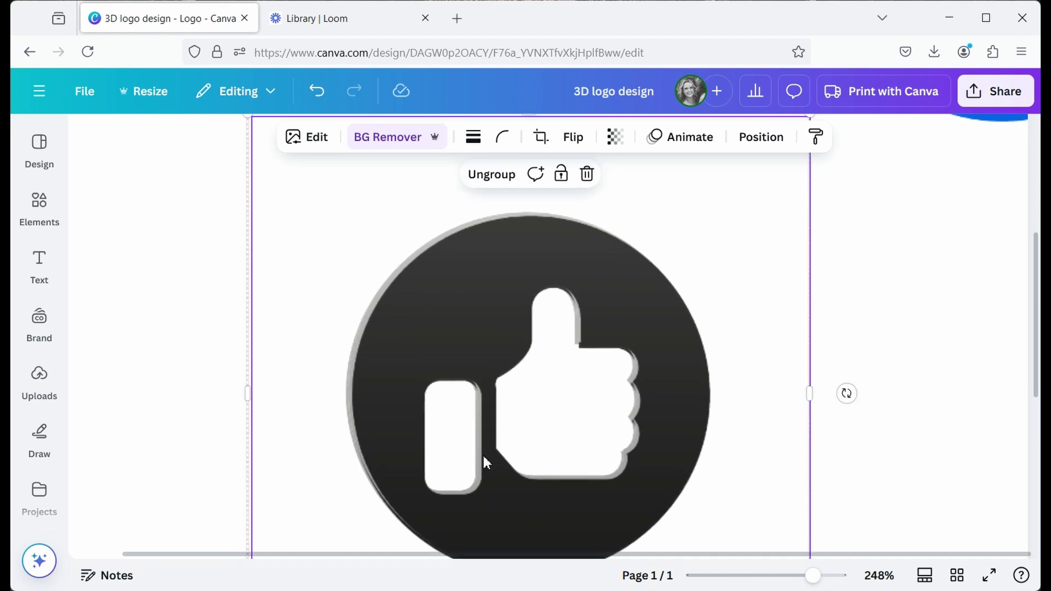
scroll(487, 463, up, 2)
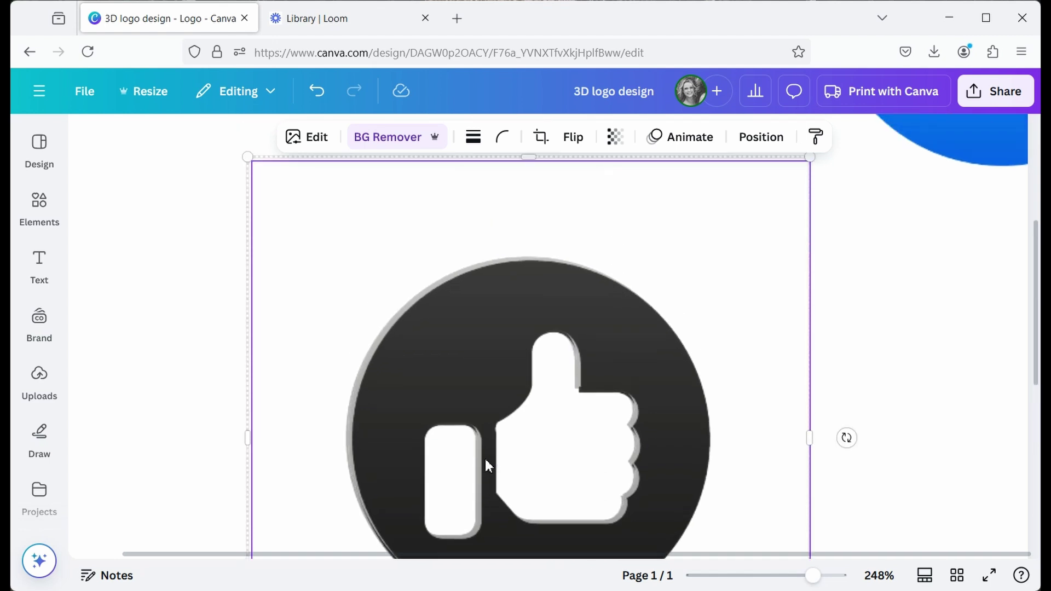
click(789, 342)
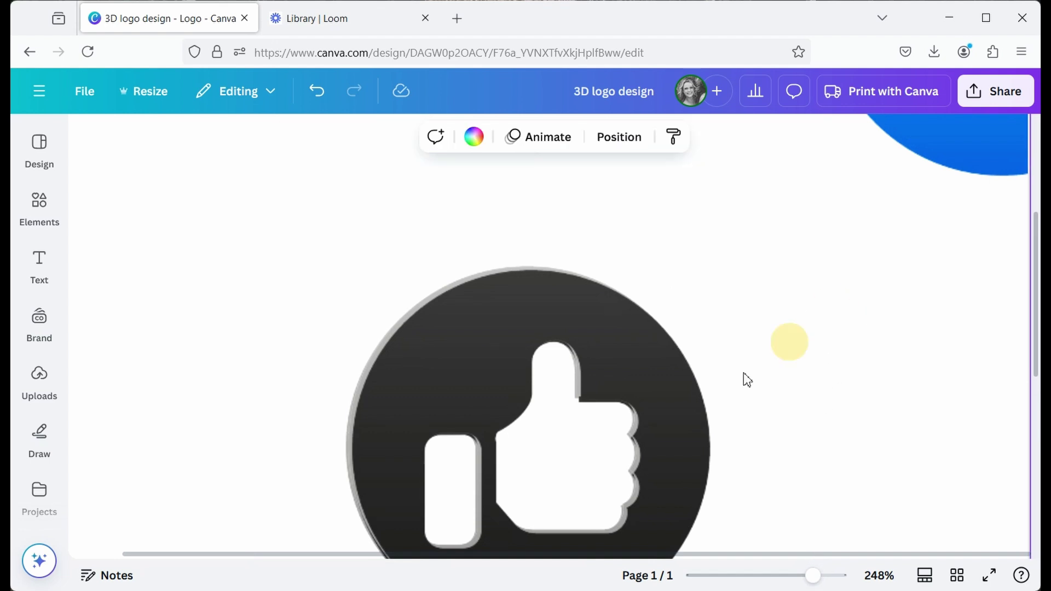
click(618, 359)
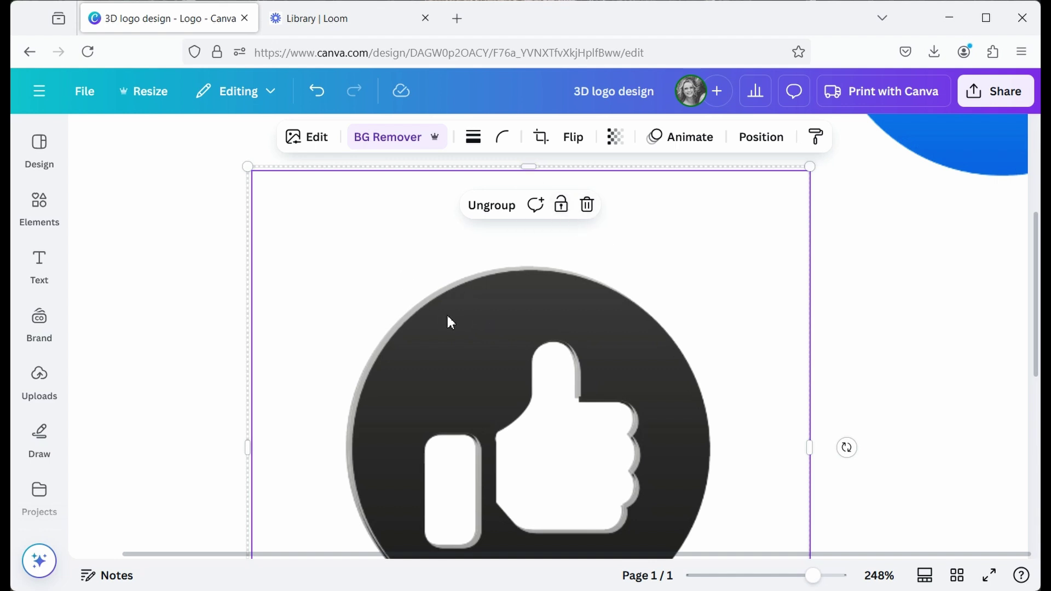
Step: Stack two Ctrl+D duplicates of the logo group over the original, nudging the second up-right
key(ctrl+d)
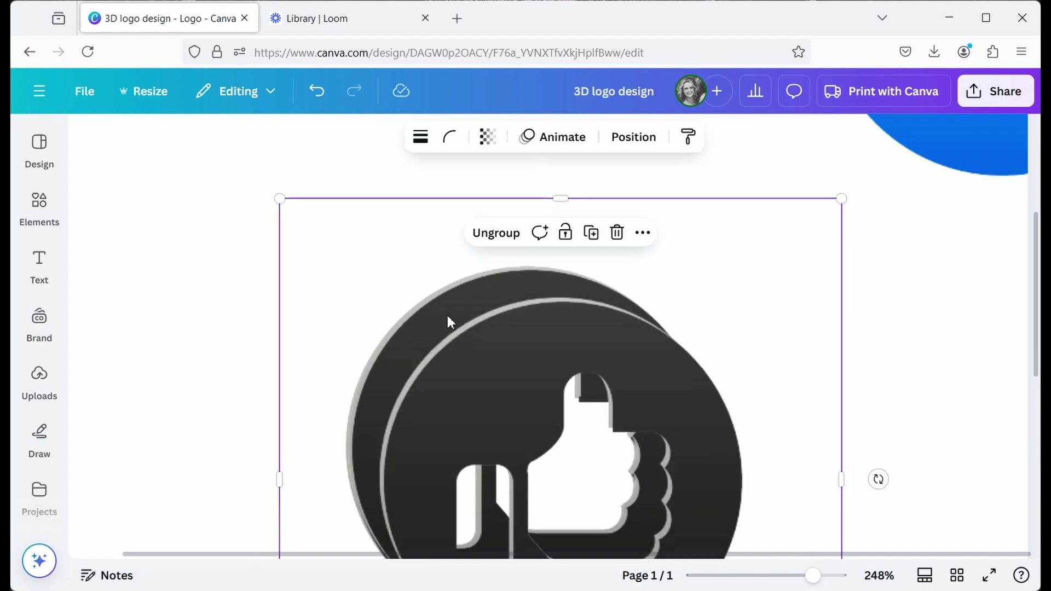
drag(544, 443, 516, 401)
drag(515, 403, 514, 409)
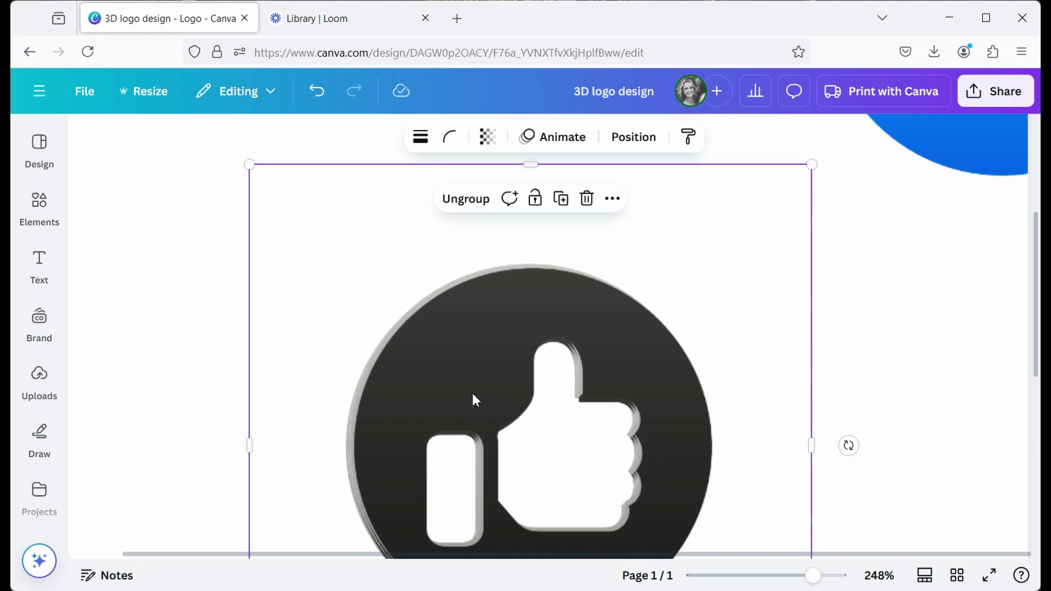
drag(472, 395, 461, 414)
click(461, 414)
click(490, 365)
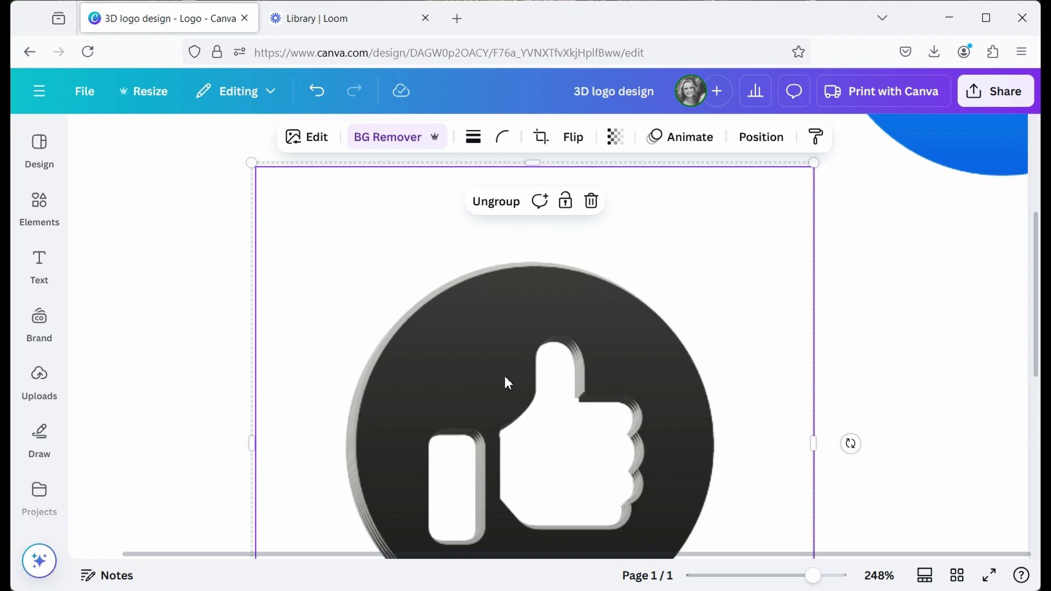
key(ctrl+d)
drag(532, 429, 504, 394)
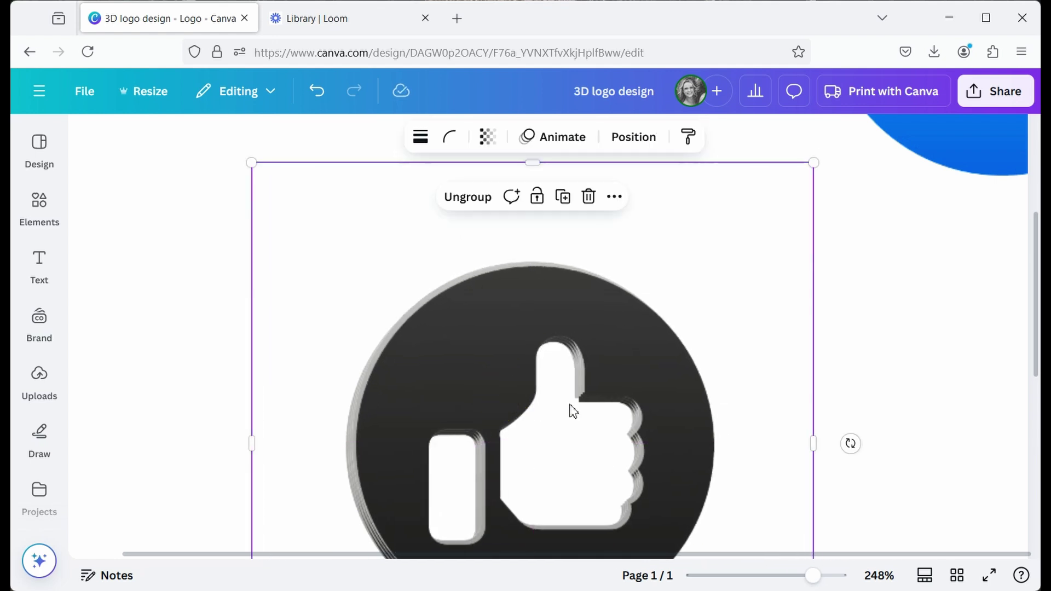
key(Up)
key(Right)
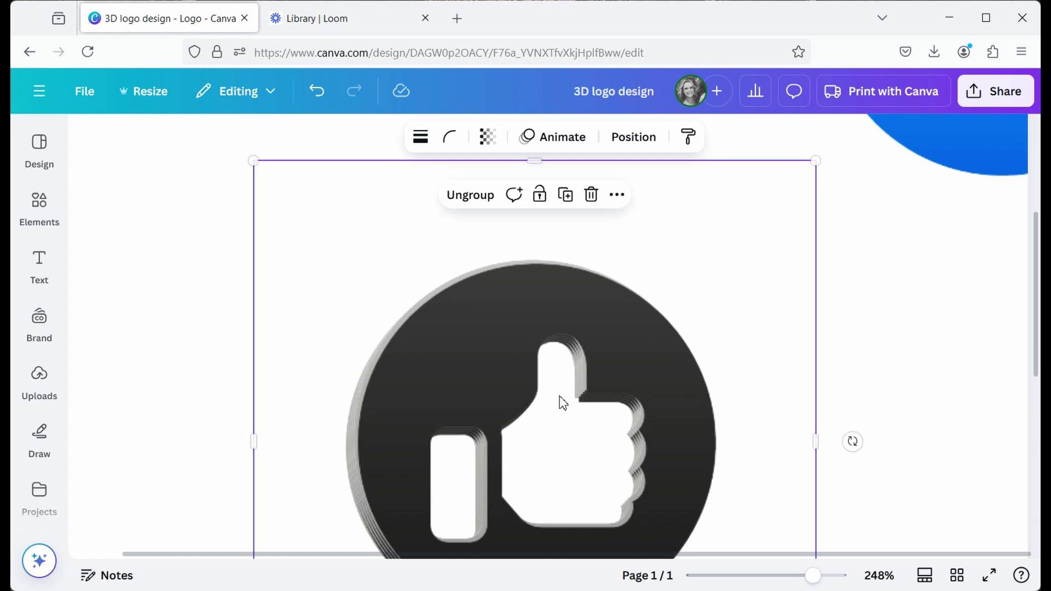
Step: Add three more duplicates of the logo group, snapping each over the original
click(511, 373)
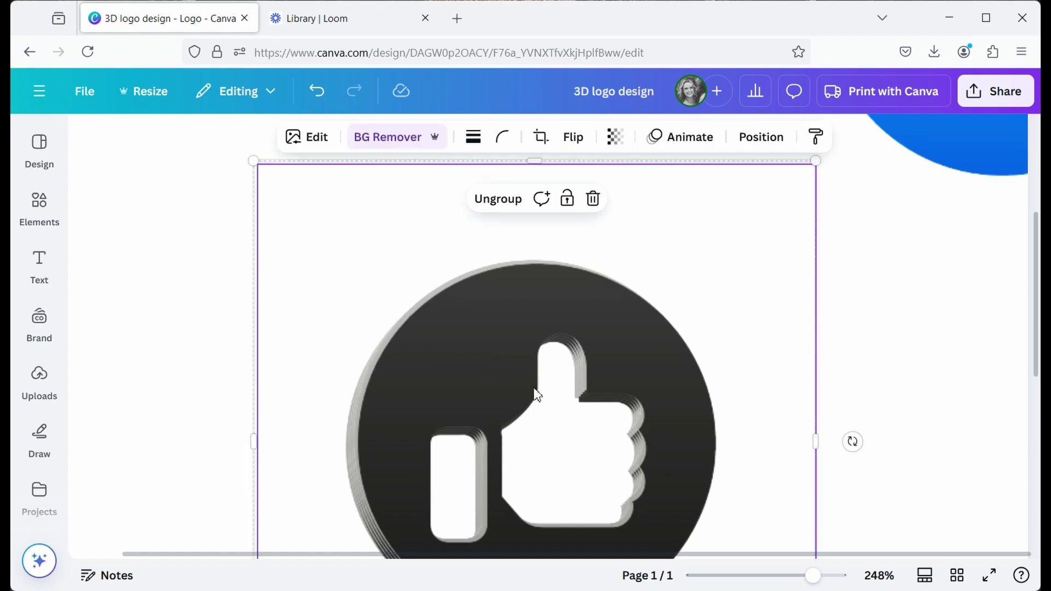
key(ctrl+d)
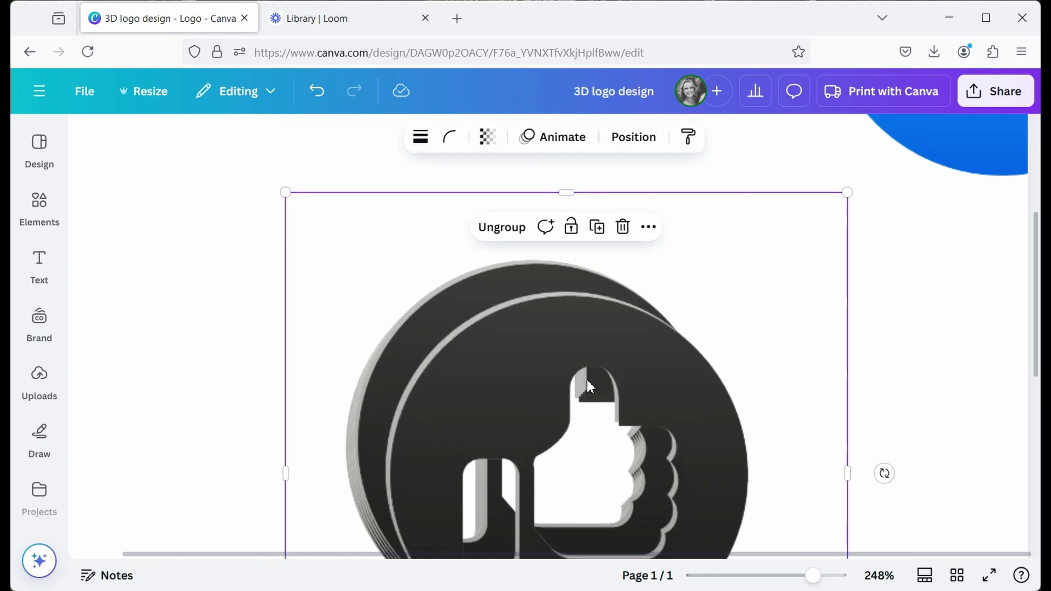
drag(529, 430, 499, 395)
key(Escape)
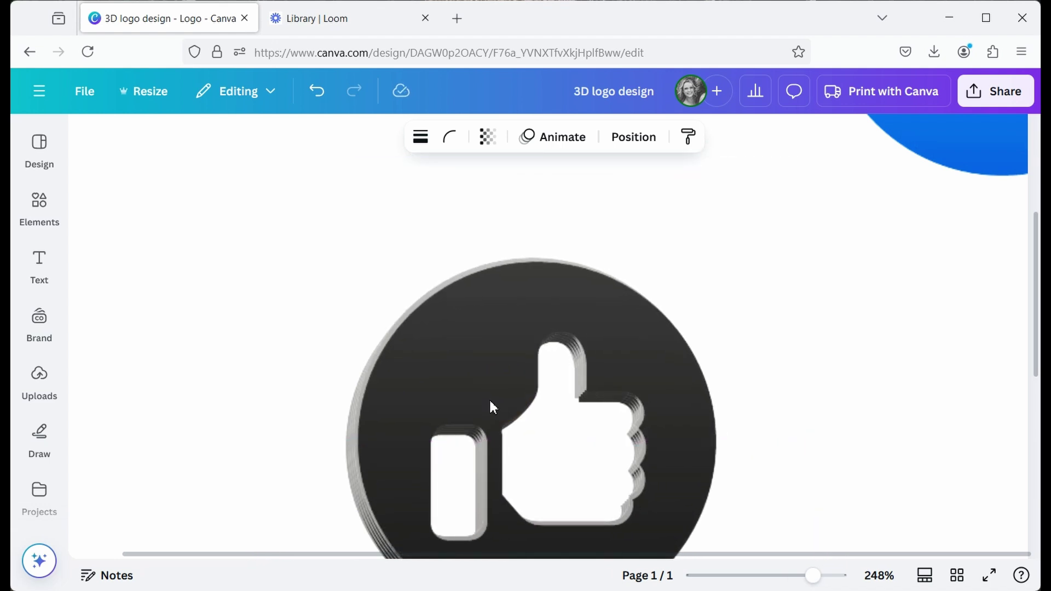
click(477, 393)
scroll(592, 343, down, 2)
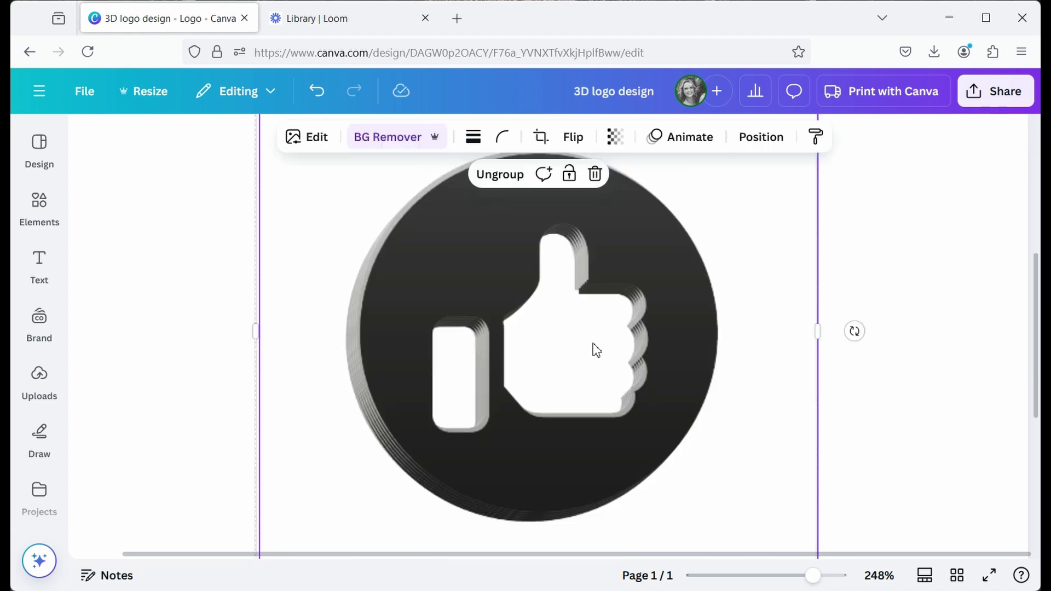
key(ctrl+d)
drag(549, 320, 523, 281)
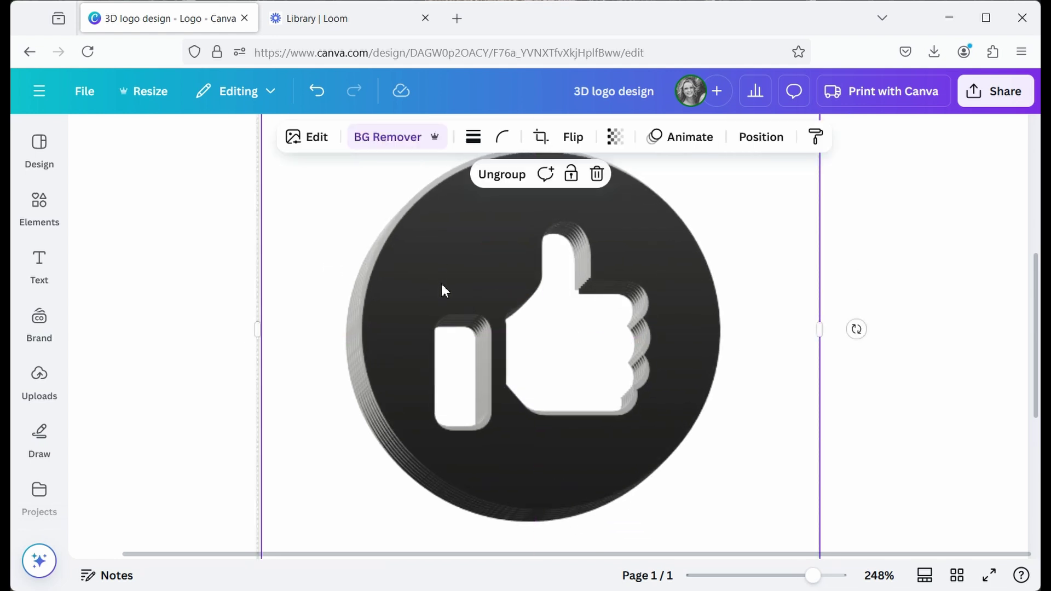
key(ctrl+d)
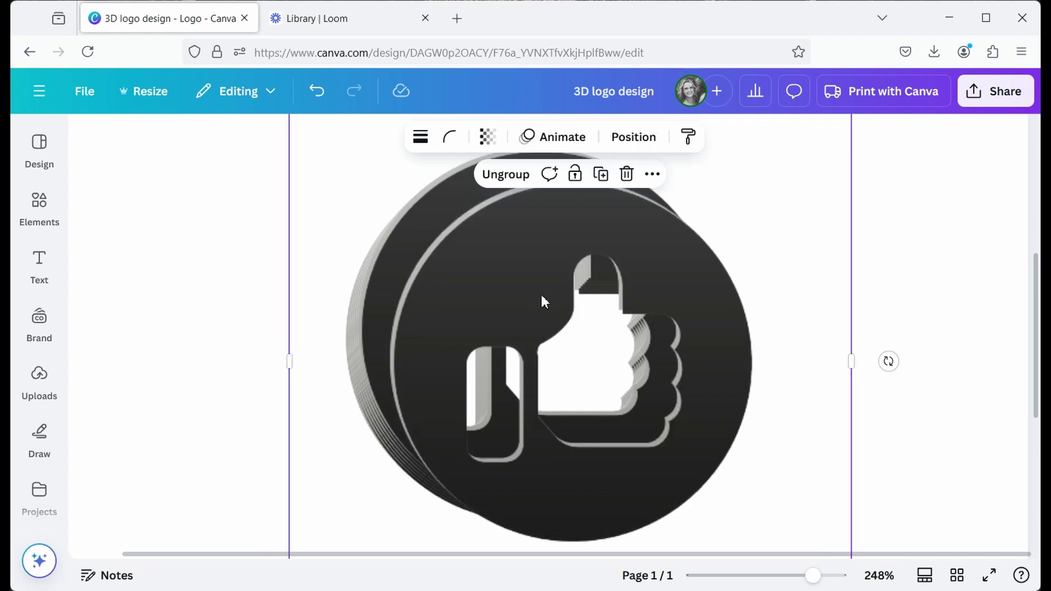
drag(540, 292, 508, 282)
drag(598, 364, 599, 364)
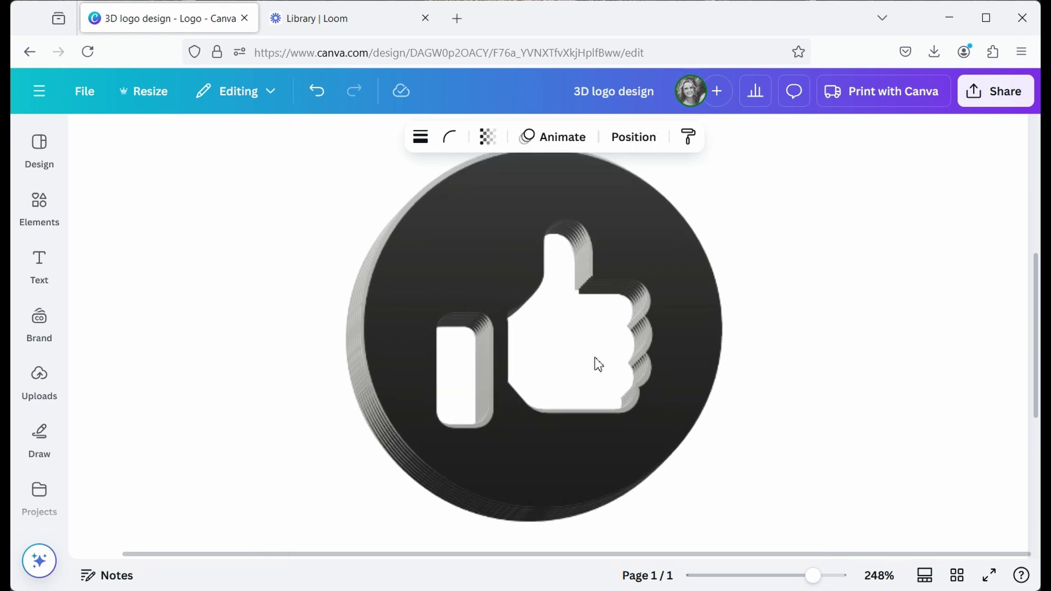
click(569, 391)
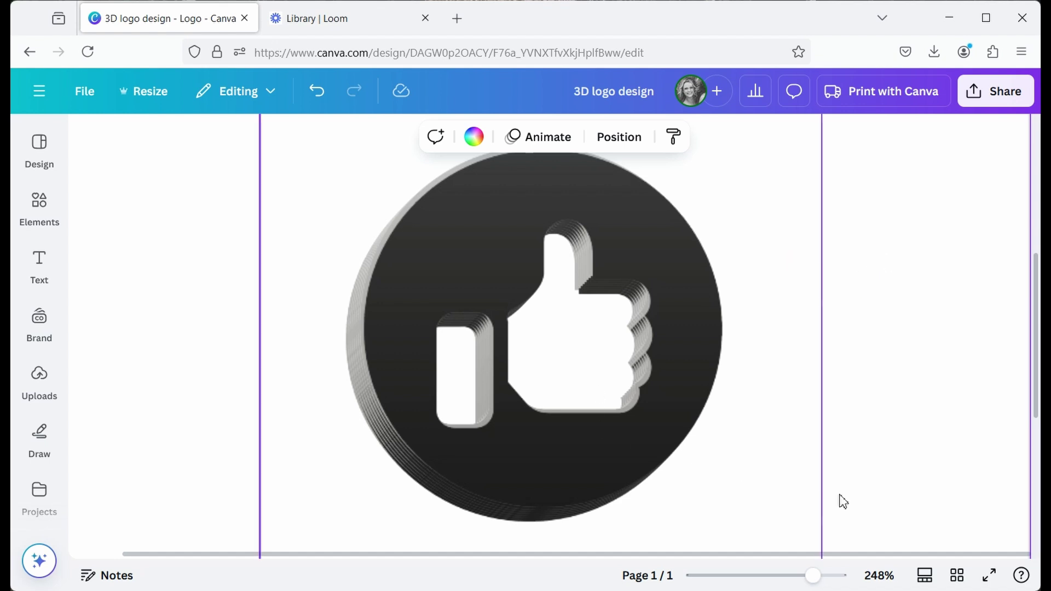
Step: Move the blue thumbs-up onto the stacked circles, bring it to front, and align it precisely
drag(813, 576, 787, 576)
click(757, 176)
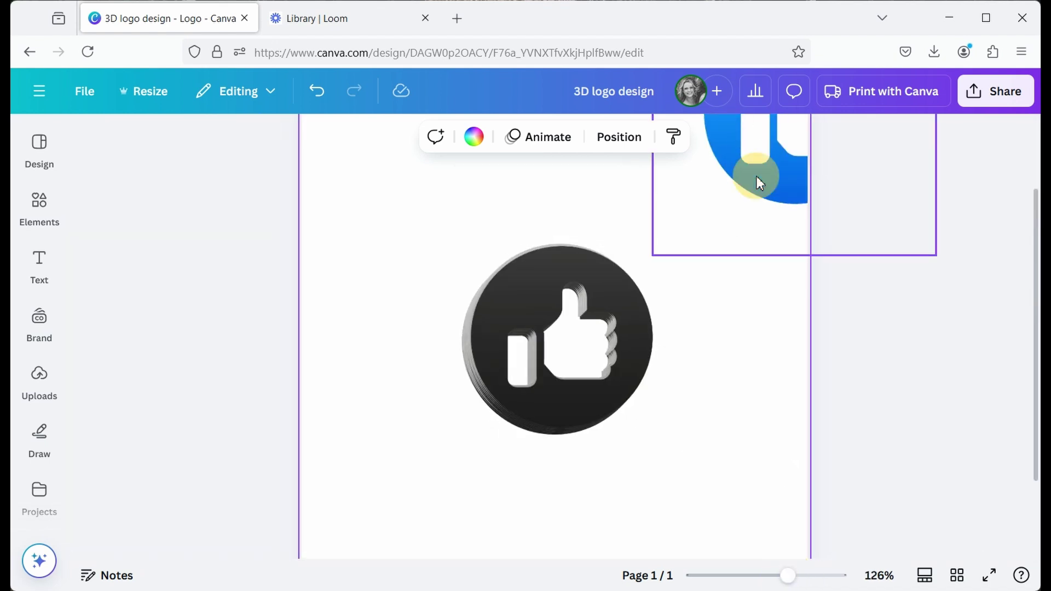
drag(778, 172, 547, 395)
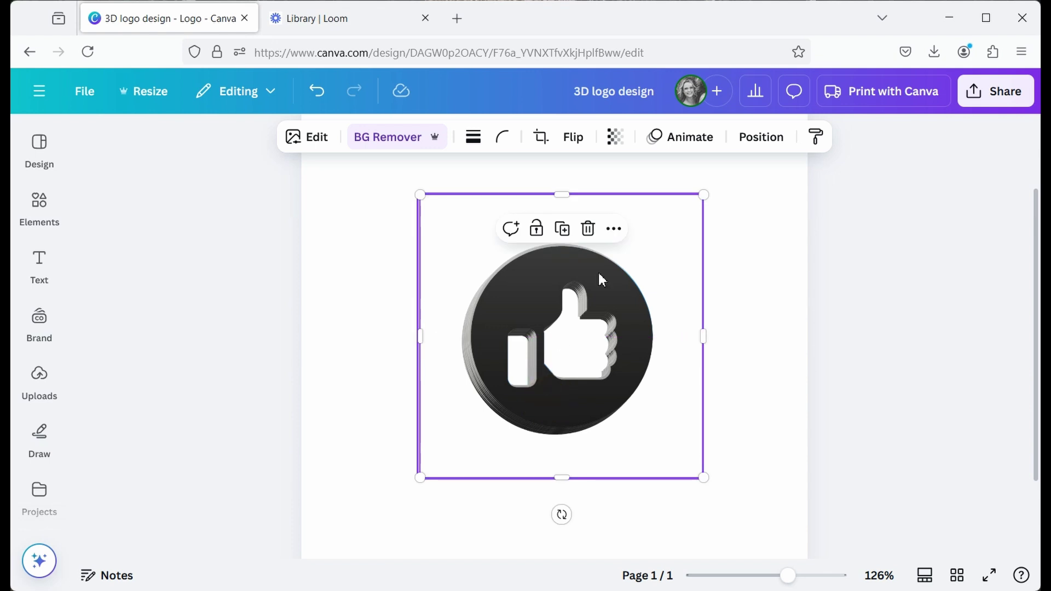
click(760, 137)
click(135, 261)
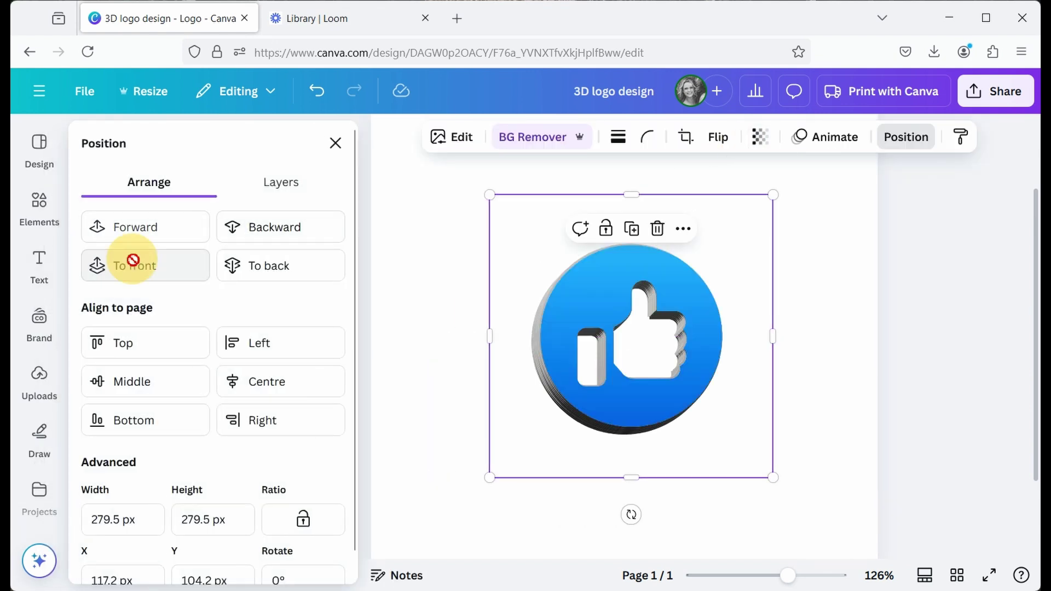
drag(787, 576, 819, 575)
mouse_move(920, 240)
mouse_down()
mouse_move(917, 232)
mouse_move(919, 242)
mouse_up()
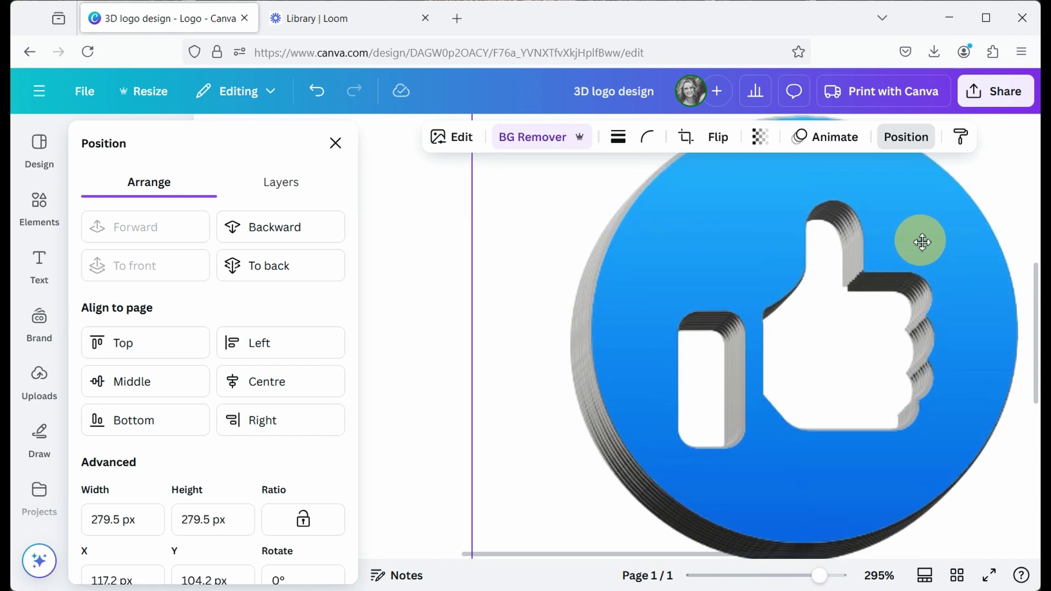
key(Escape)
key(ctrl+alt+0)
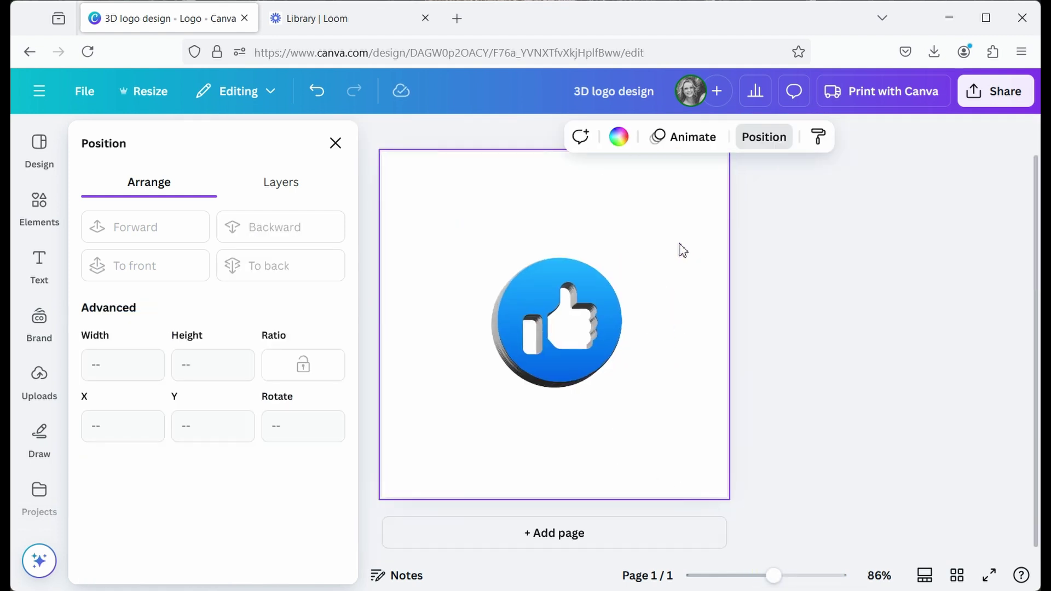
Step: Marquee-select the blue face and all edge layers and group them
drag(680, 241, 472, 447)
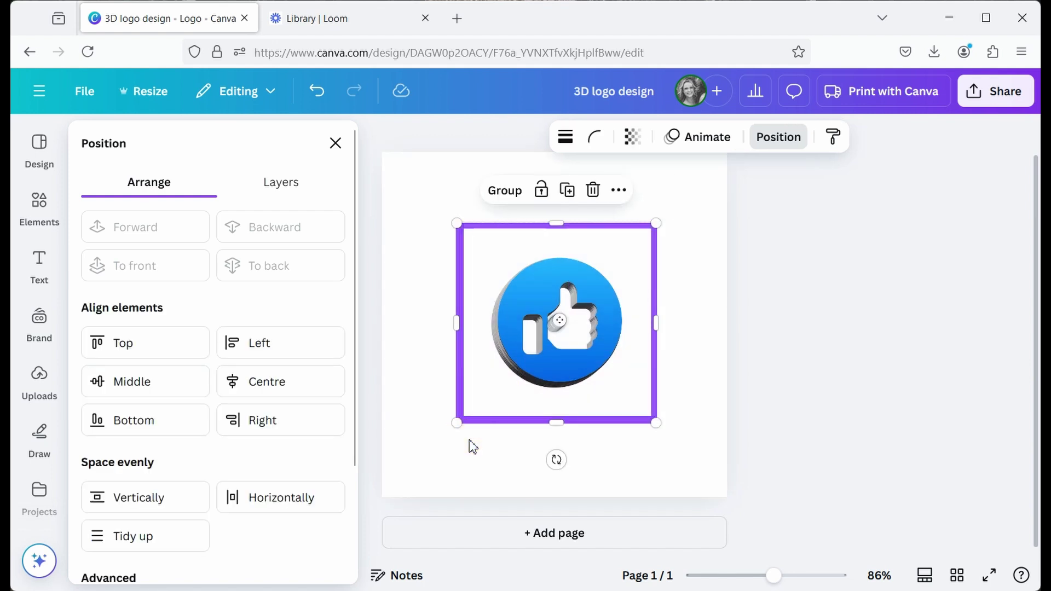
click(508, 193)
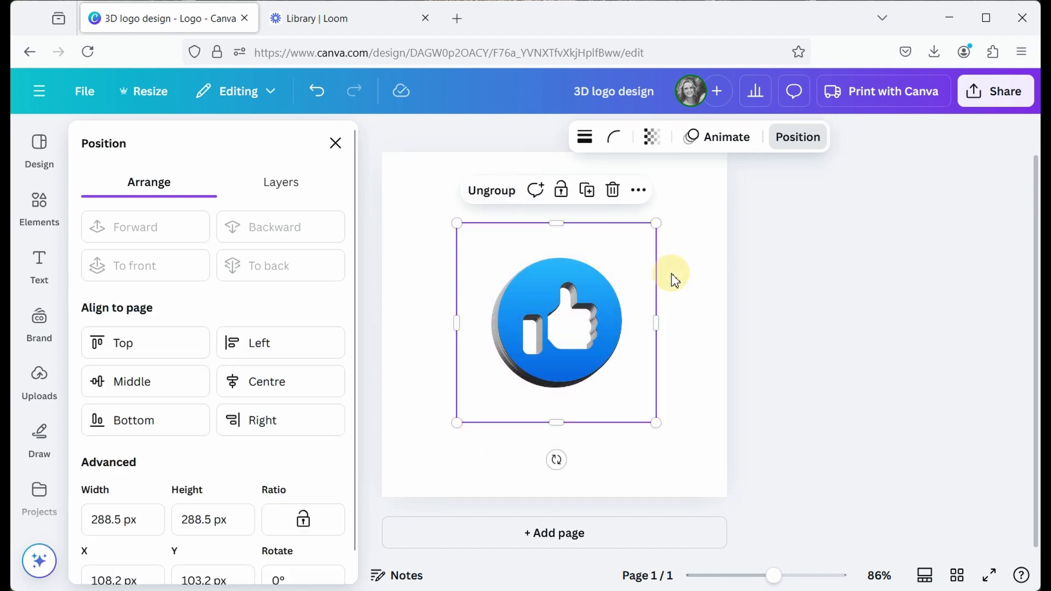
click(671, 277)
Step: Scale the logo group up by its corner to nearly fill the page
click(558, 322)
drag(456, 223, 398, 165)
click(335, 143)
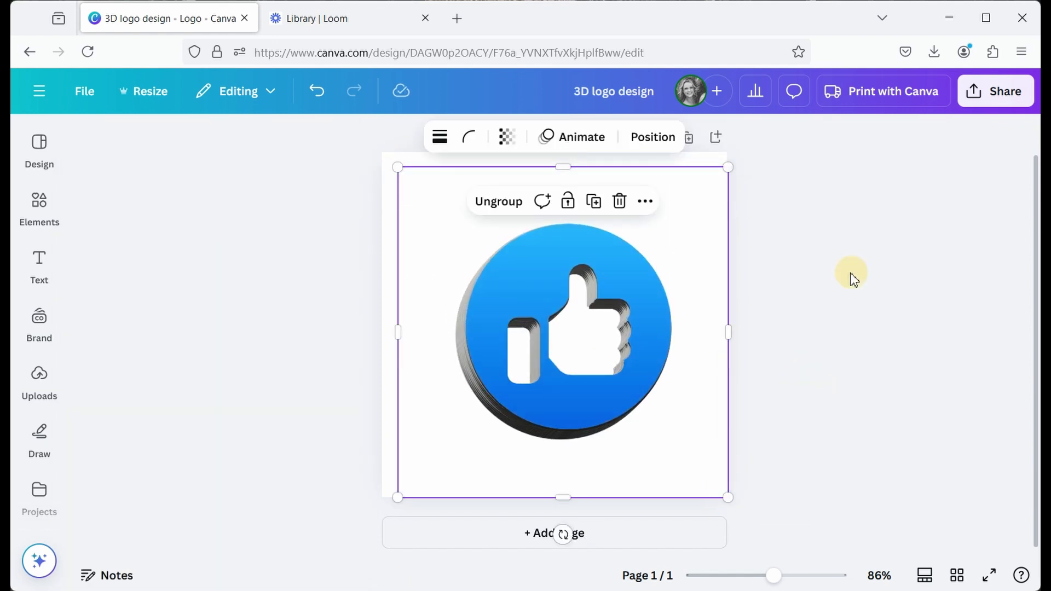
click(757, 502)
drag(773, 575, 795, 575)
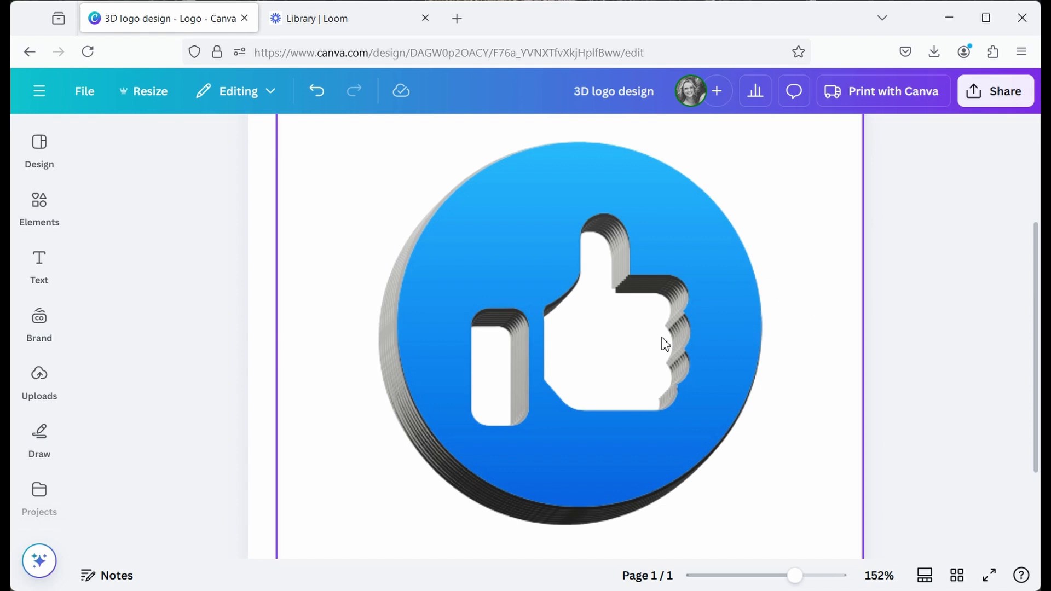
Step: Download the logo as a PNG at size 1.75 (875 × 875 px)
click(1004, 94)
click(750, 415)
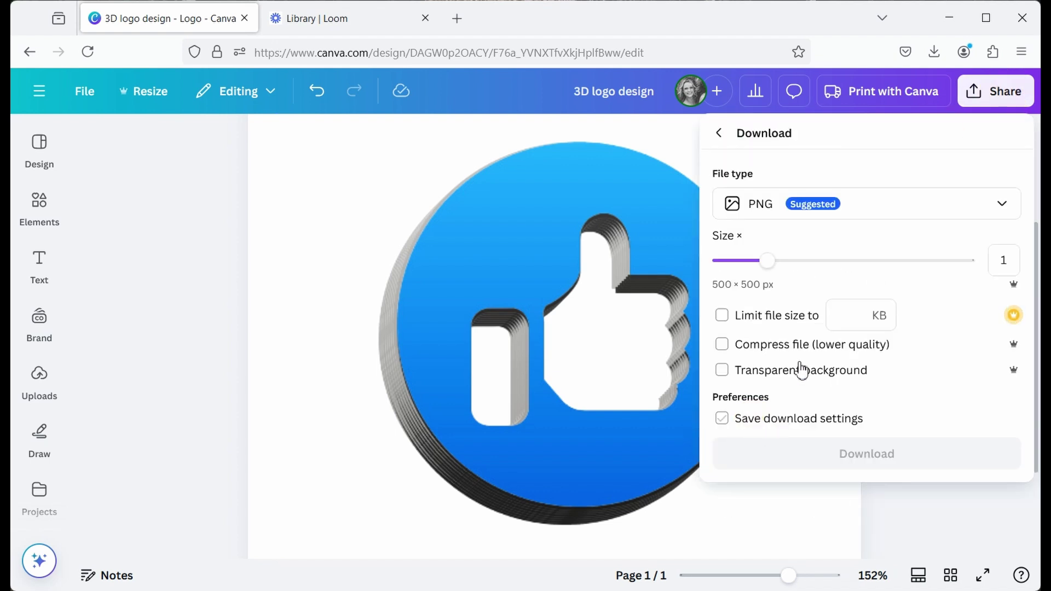
drag(780, 263, 838, 265)
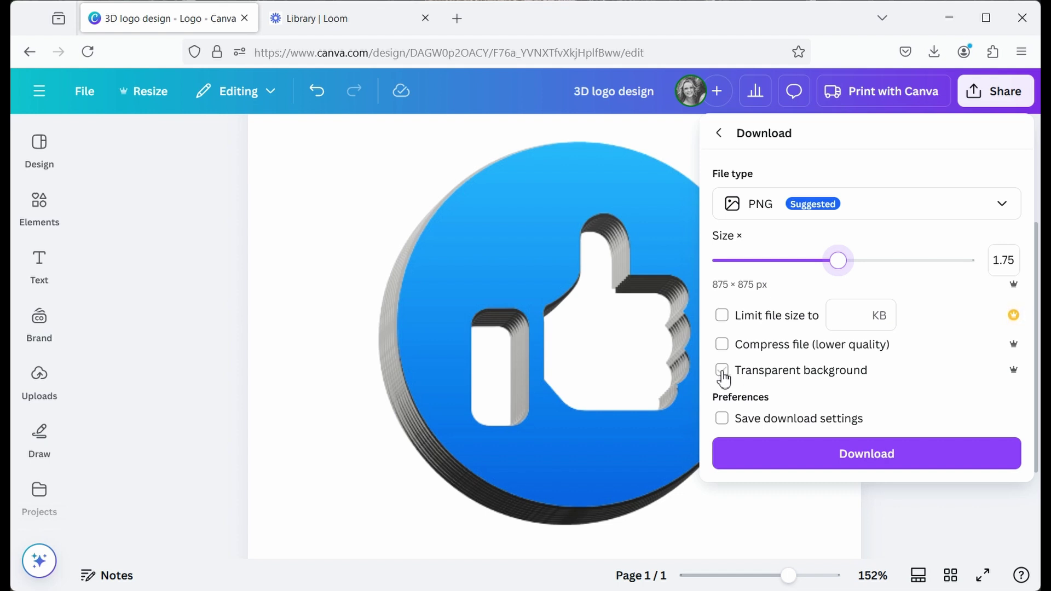
click(786, 460)
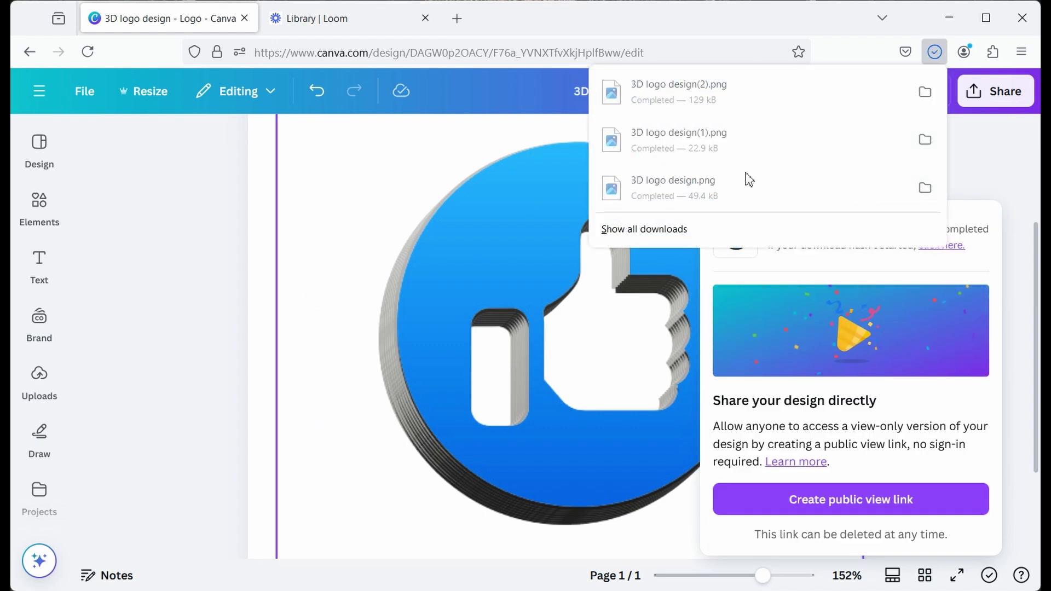
click(914, 169)
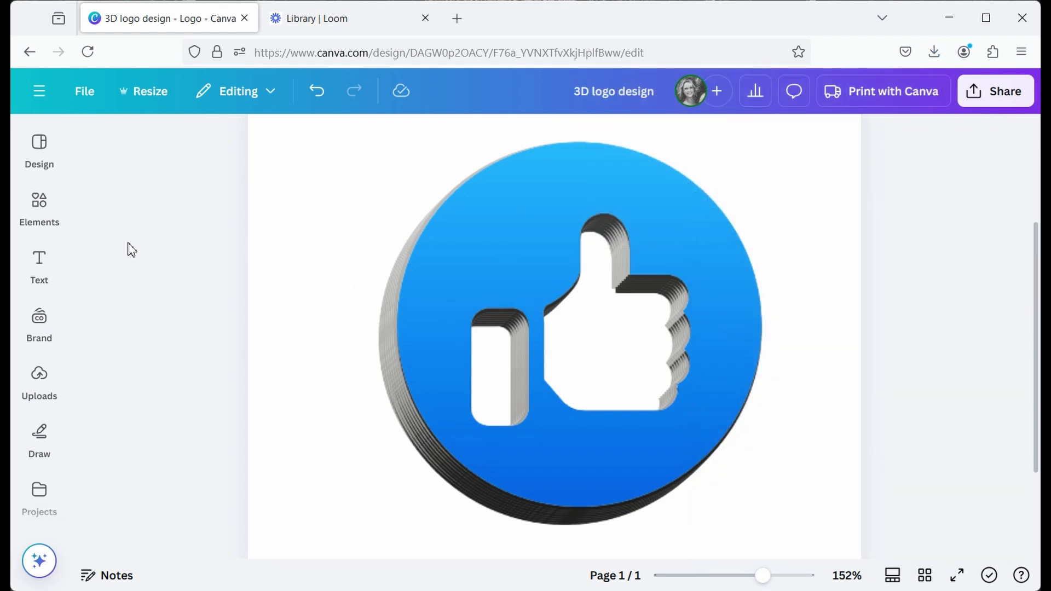